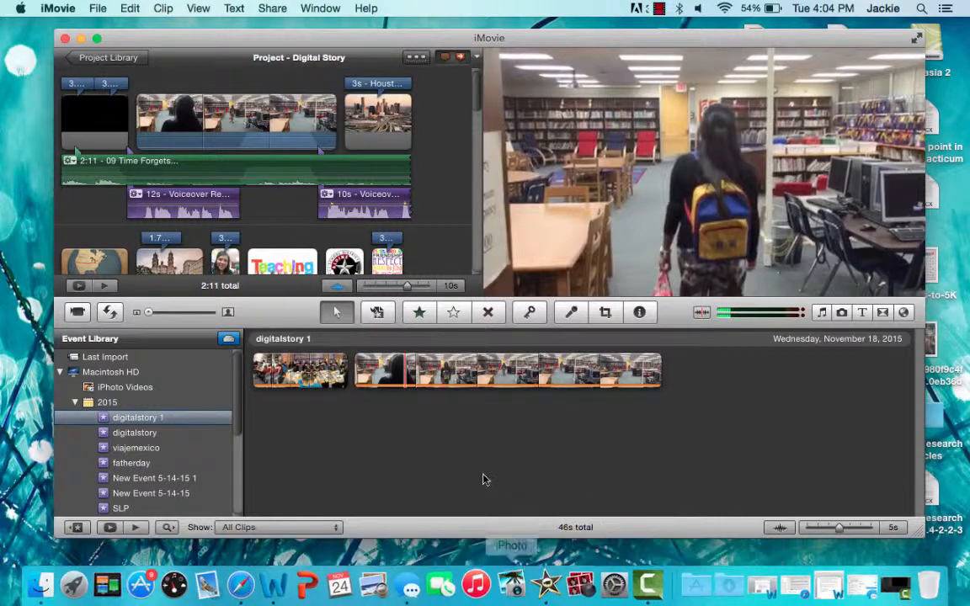
- Create a new project named "Digital Story Tutorial" with no theme, widescreen 16:9 at 30 fps
{"action": "left_click", "coordinate": [99, 8]}
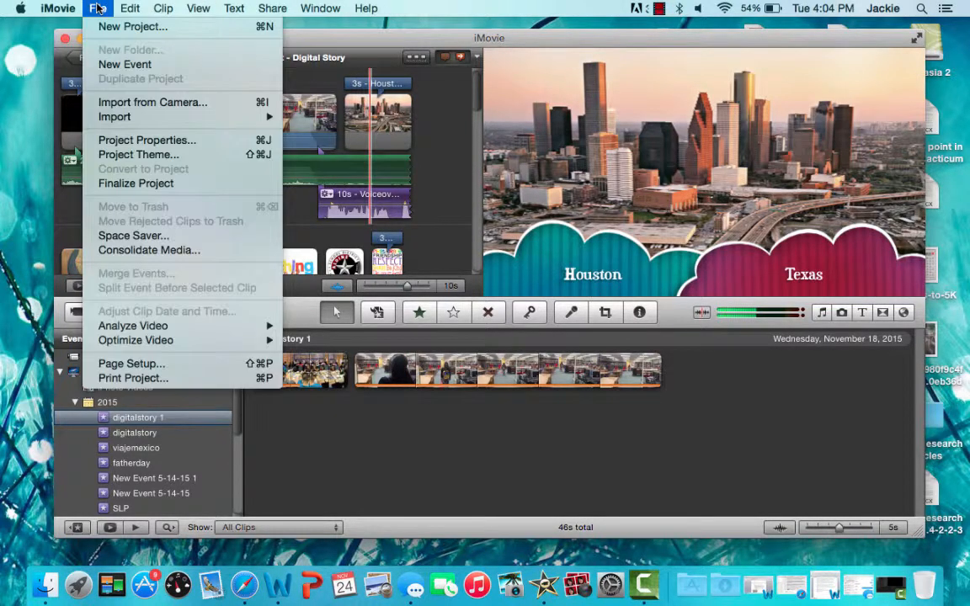
{"action": "left_click", "coordinate": [96, 28]}
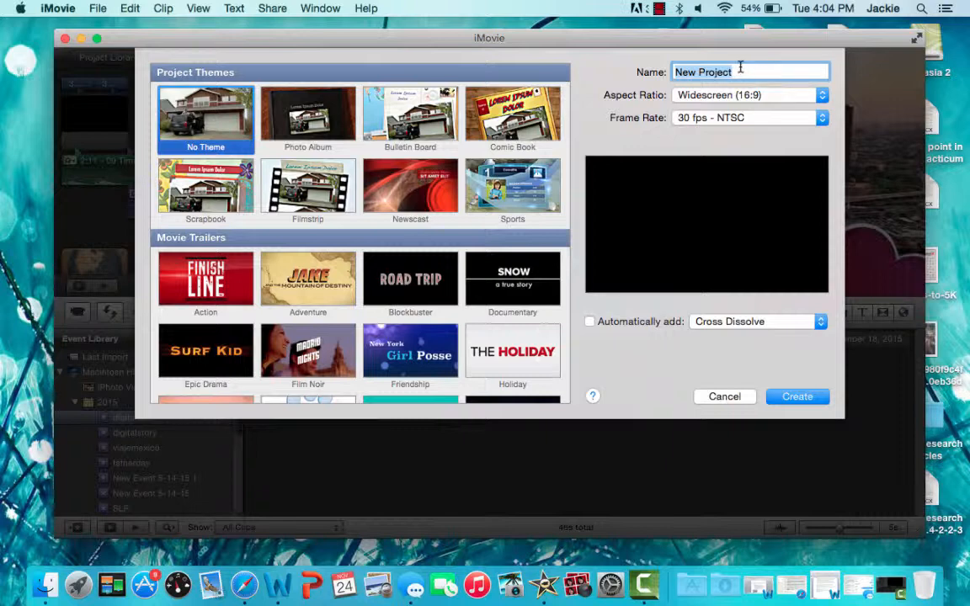
{"action": "type", "text": "Dig"}
{"action": "type", "text": "ital Story Tutorial"}
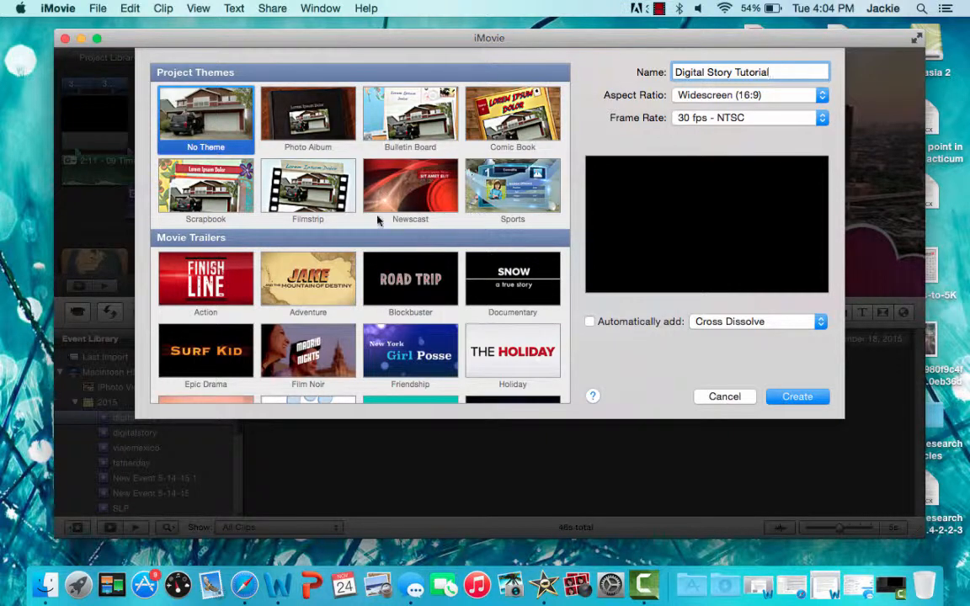
{"action": "left_click", "coordinate": [787, 396]}
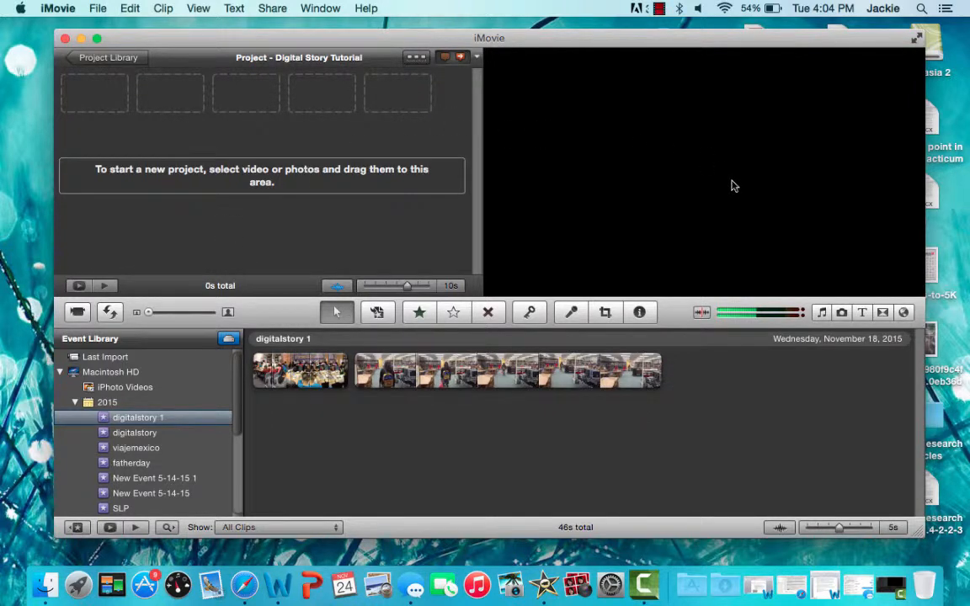
- Create a new event and name it "Digital Story Tutorial"
{"action": "left_click", "coordinate": [99, 8]}
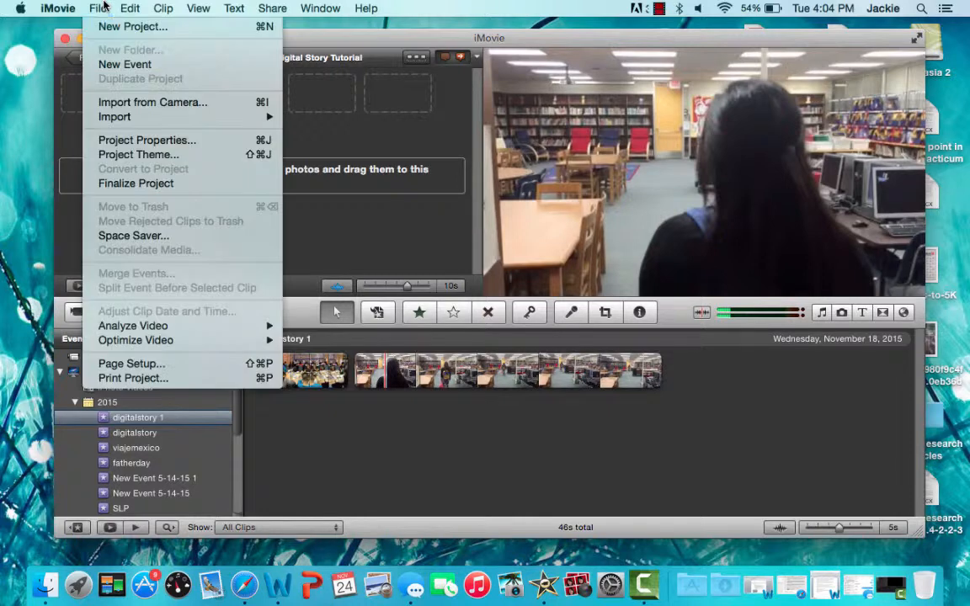
{"action": "left_click", "coordinate": [120, 68]}
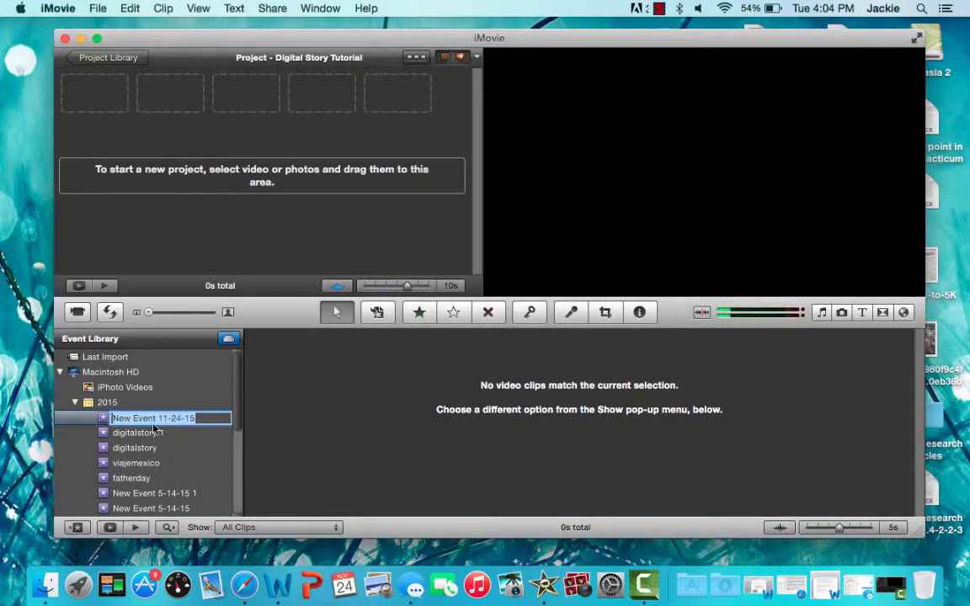
{"action": "type", "text": "fa"}
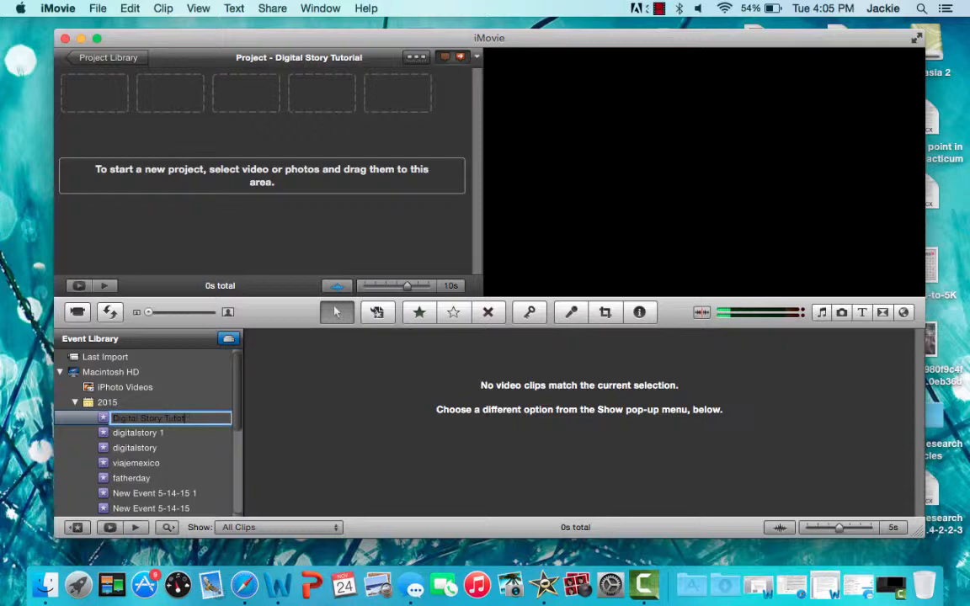
{"action": "key", "text": "Return"}
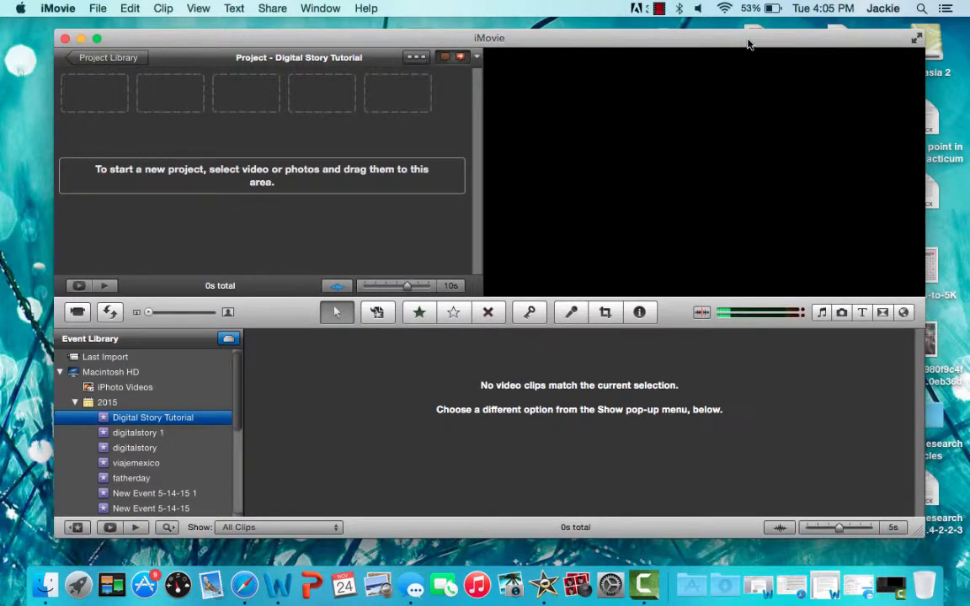
- Open the digitalstory folder from the desktop beside the iMovie window
{"action": "left_click_drag", "start_coordinate": [737, 40], "coordinate": [140, 40]}
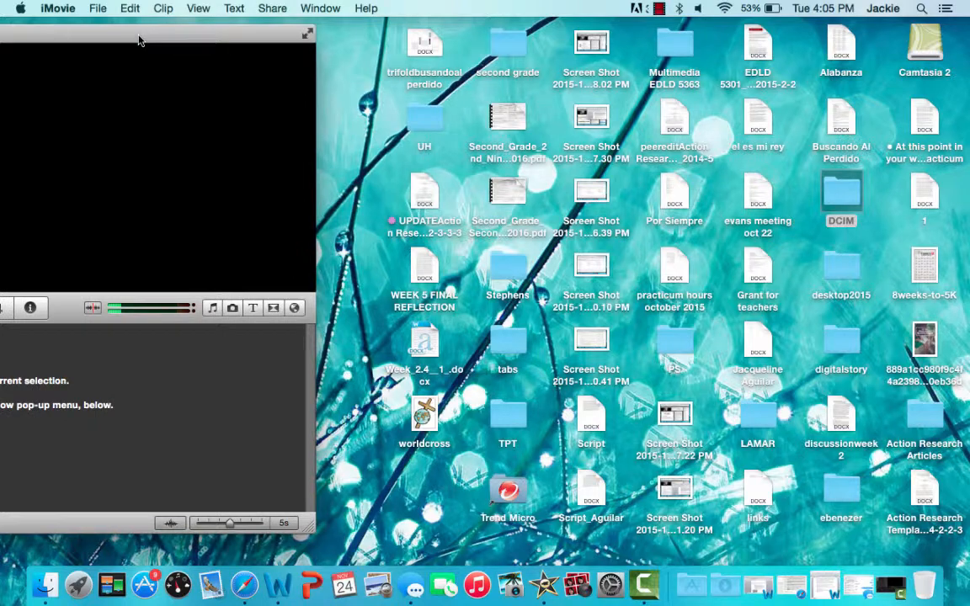
{"action": "left_click", "coordinate": [836, 338]}
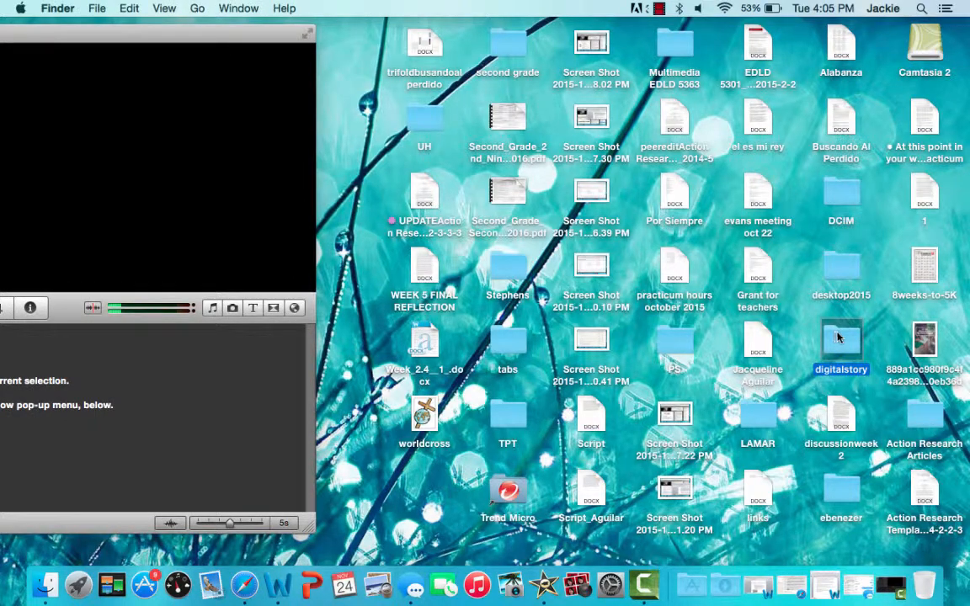
{"action": "double_click", "coordinate": [836, 338]}
{"action": "left_click_drag", "start_coordinate": [258, 32], "coordinate": [404, 37]}
{"action": "scroll", "coordinate": [567, 267], "scroll_direction": "down", "scroll_amount": 1}
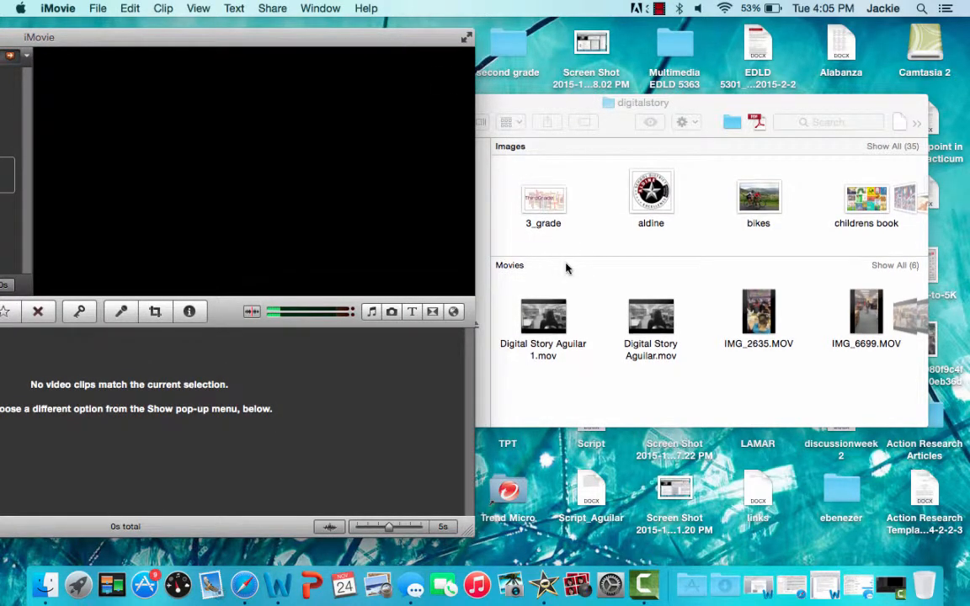
- Select IMG_0291, IMG_0301 and IMG_0333 and add these three photos to the project
{"action": "left_click", "coordinate": [476, 172]}
{"action": "left_click_drag", "start_coordinate": [521, 178], "coordinate": [800, 225]}
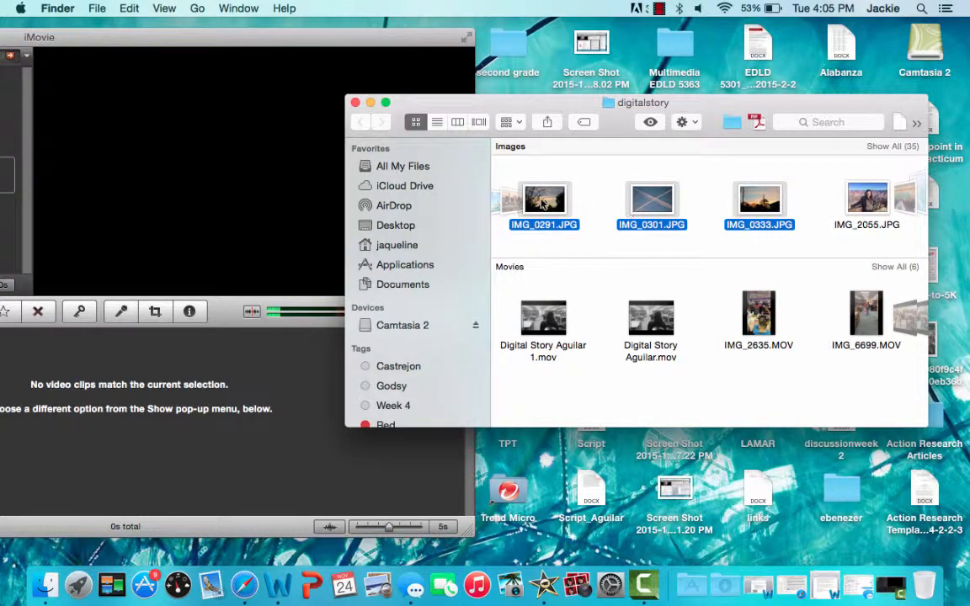
{"action": "left_click_drag", "start_coordinate": [543, 205], "coordinate": [50, 154]}
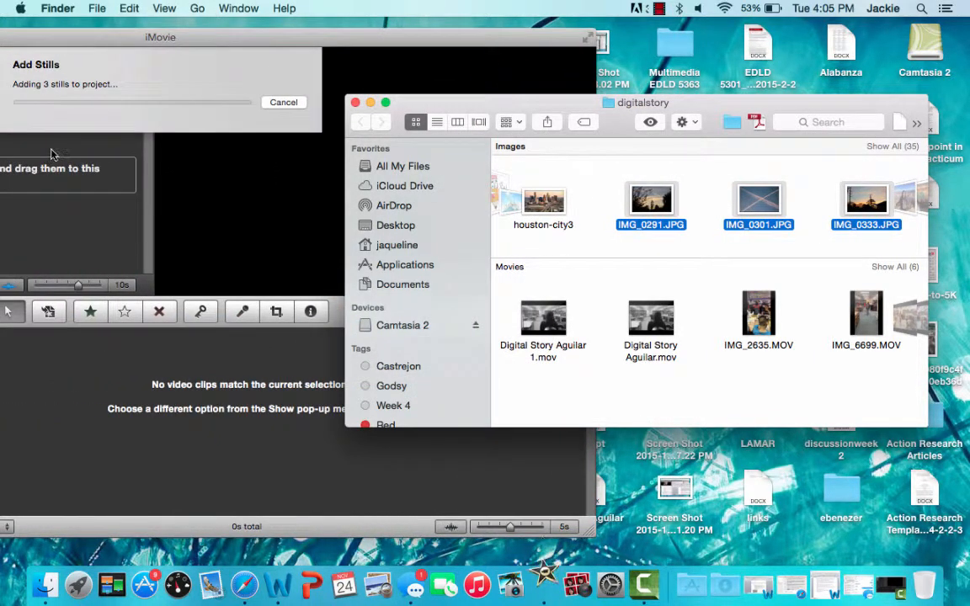
- Add the 3_grade, aldine and bikes images from the same folder to the end of the project
{"action": "left_click_drag", "start_coordinate": [143, 34], "coordinate": [472, 37]}
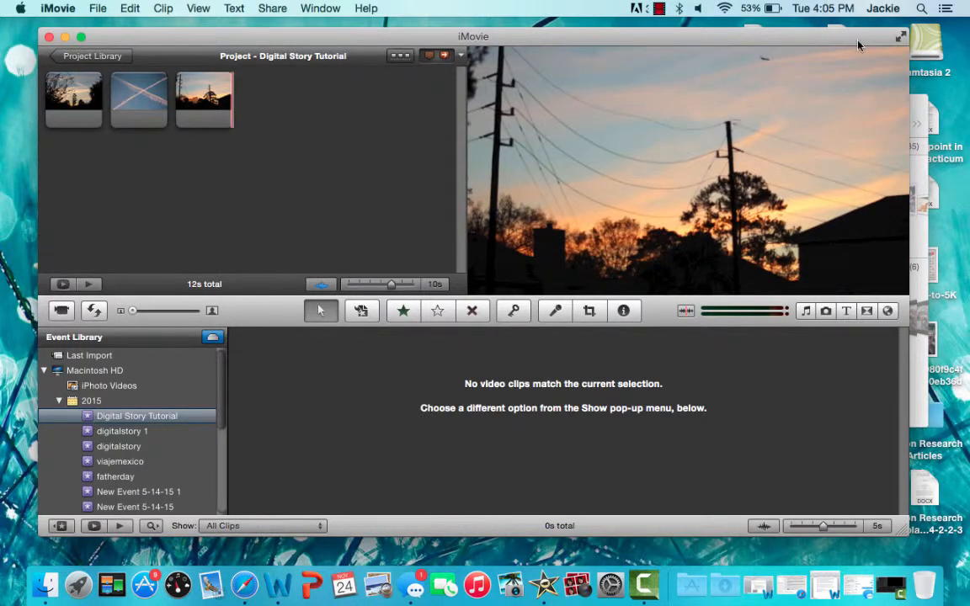
{"action": "left_click_drag", "start_coordinate": [859, 45], "coordinate": [636, 48]}
{"action": "left_click", "coordinate": [752, 193]}
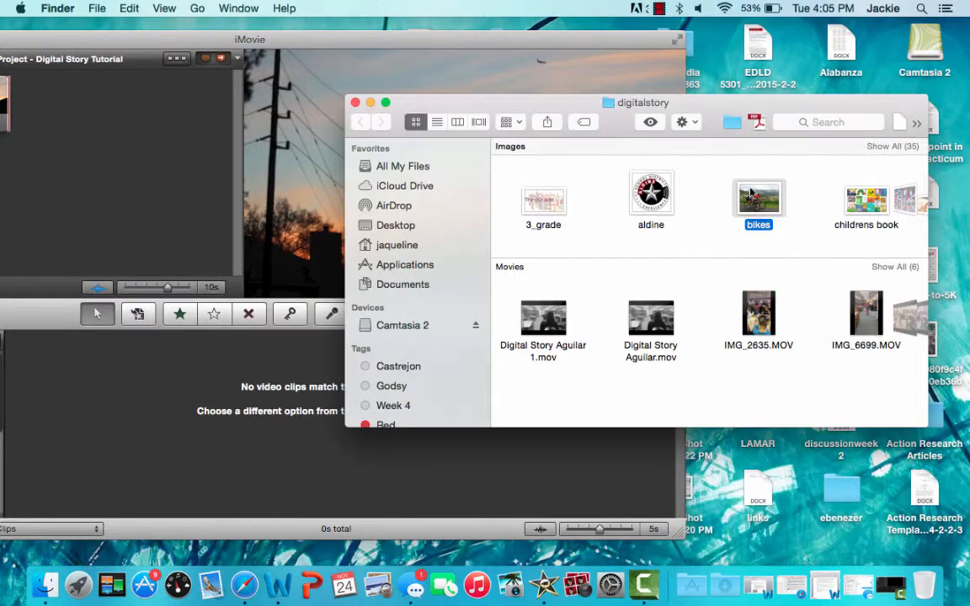
{"action": "left_click_drag", "start_coordinate": [468, 152], "coordinate": [811, 225]}
{"action": "left_click_drag", "start_coordinate": [249, 40], "coordinate": [251, 79]}
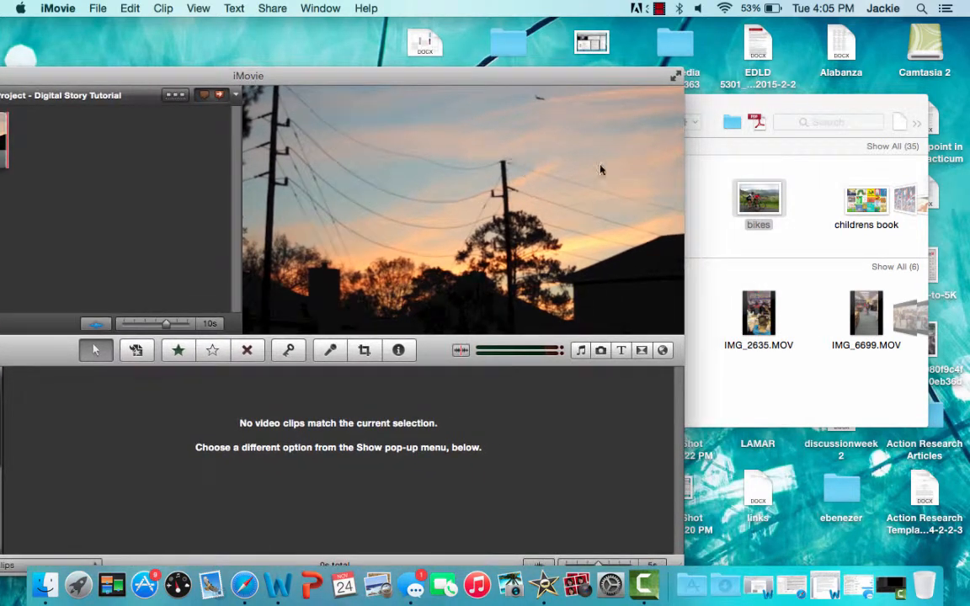
{"action": "left_click_drag", "start_coordinate": [768, 195], "coordinate": [166, 154]}
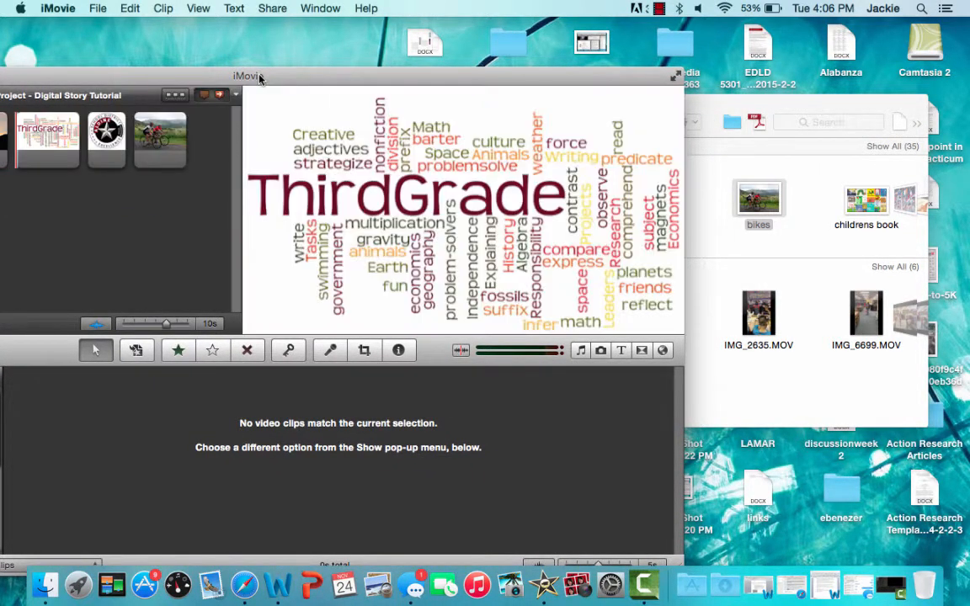
{"action": "left_click_drag", "start_coordinate": [260, 77], "coordinate": [498, 42]}
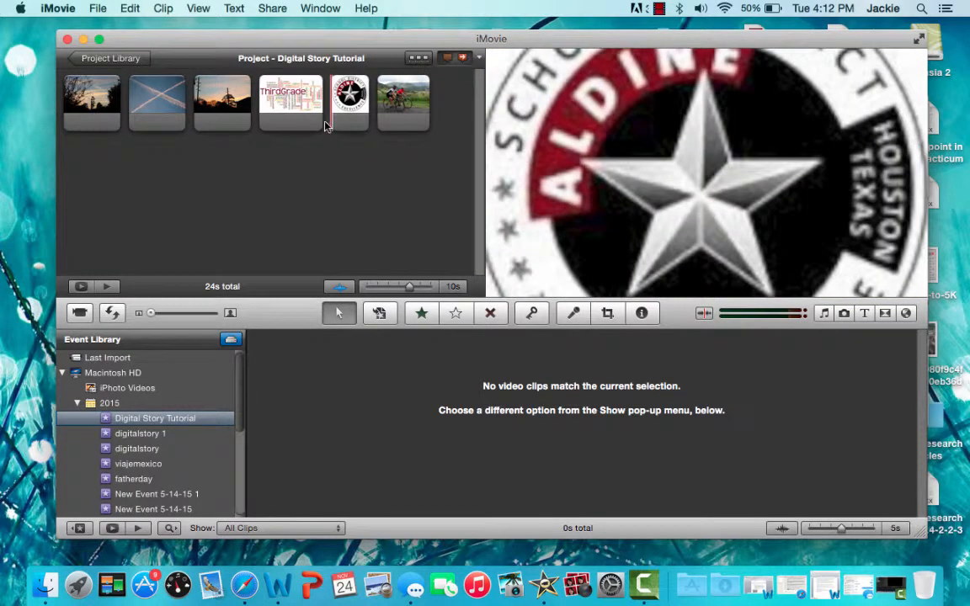
- Reorder the project by moving the contrails photo to the start and the ThirdGrade word cloud to the end
{"action": "left_click", "coordinate": [157, 84]}
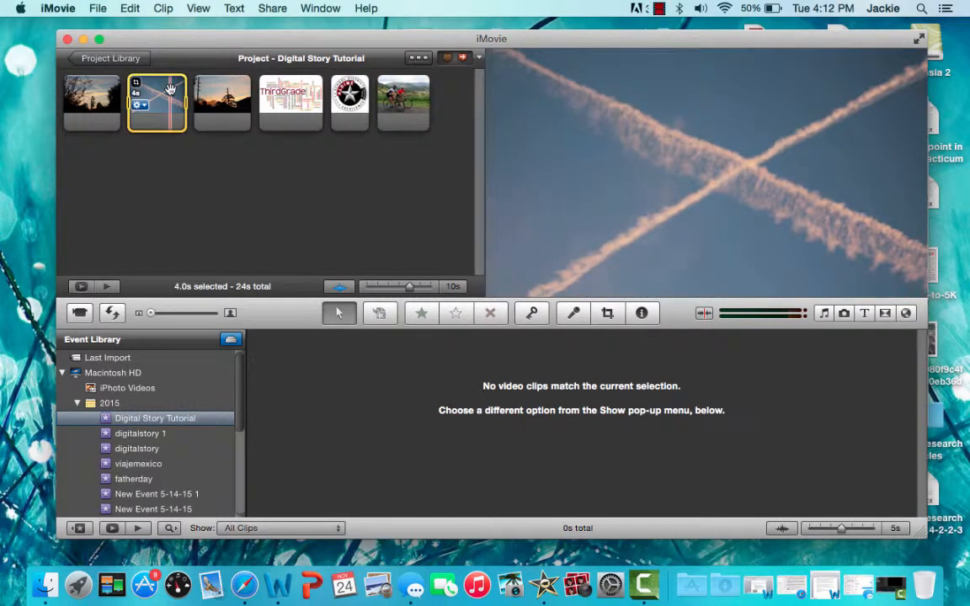
{"action": "left_click_drag", "start_coordinate": [170, 90], "coordinate": [71, 95]}
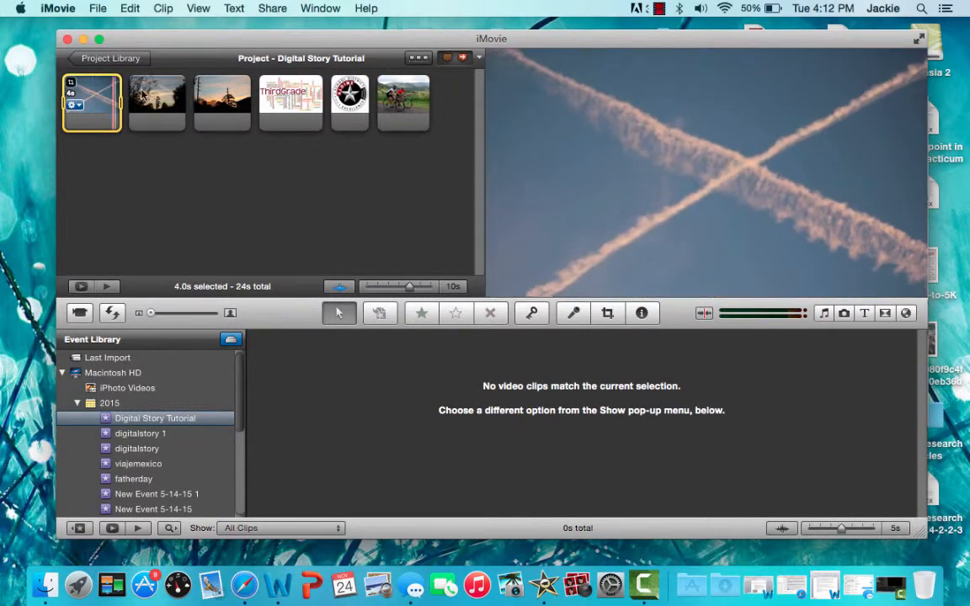
{"action": "left_click", "coordinate": [286, 95]}
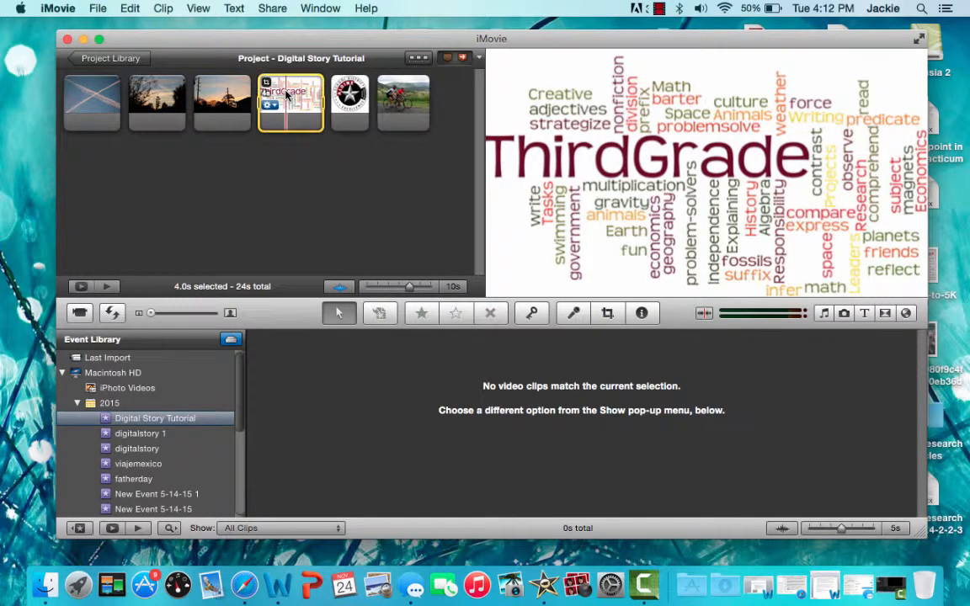
{"action": "left_click_drag", "start_coordinate": [286, 95], "coordinate": [394, 94]}
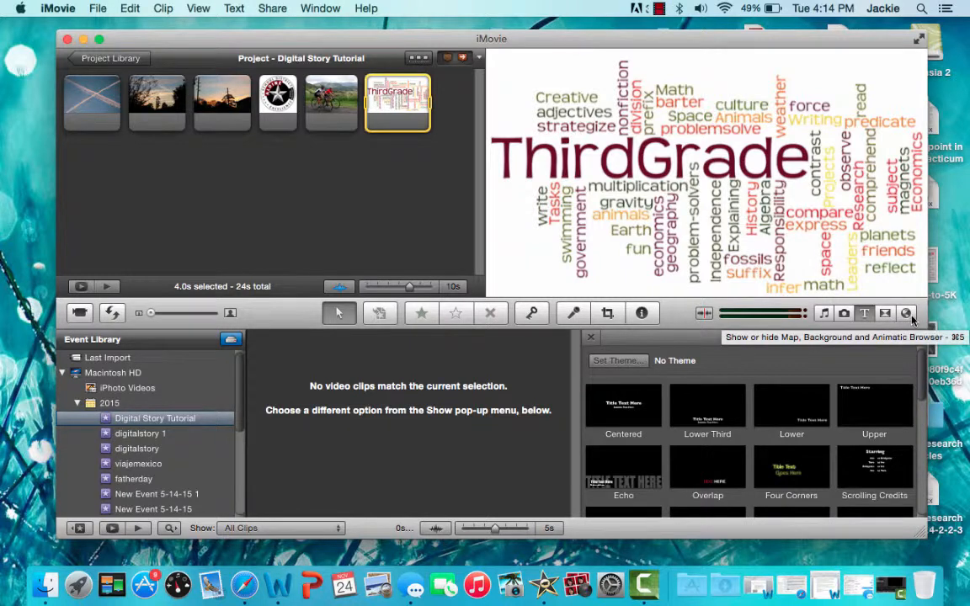
- Add a Drifting title at the start of the project with the Red background
{"action": "left_click", "coordinate": [864, 318]}
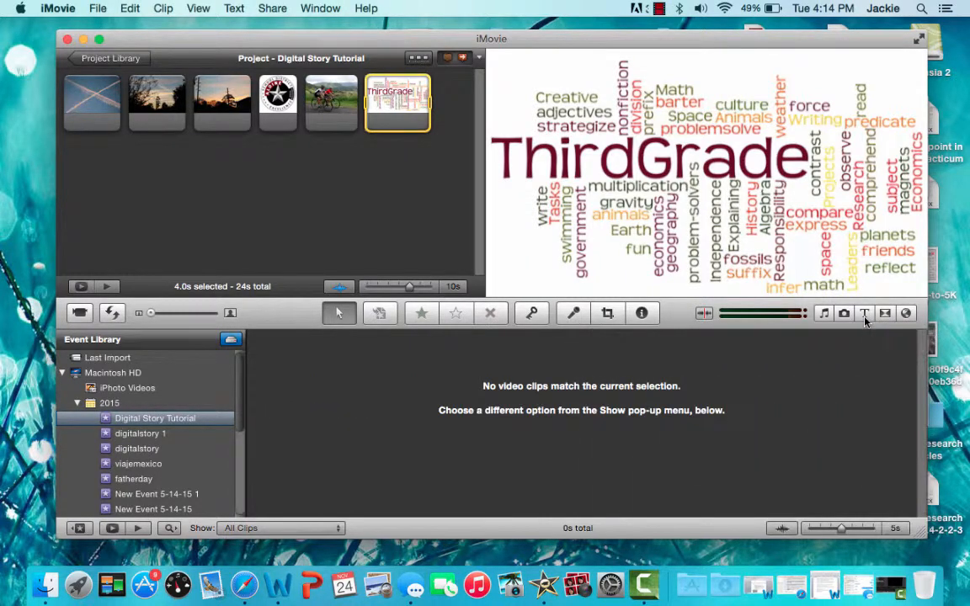
{"action": "left_click", "coordinate": [865, 318]}
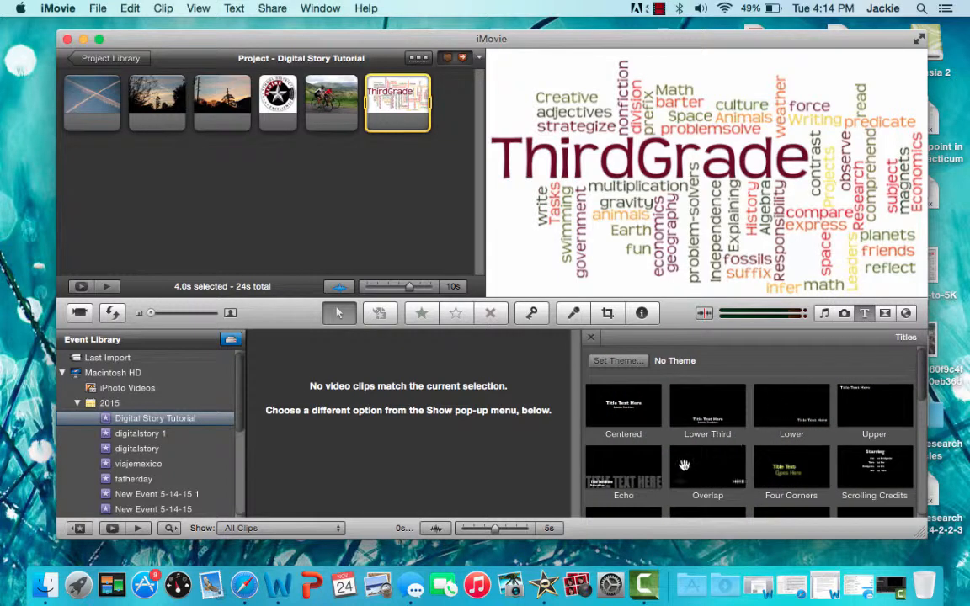
{"action": "scroll", "coordinate": [672, 474], "scroll_direction": "down", "scroll_amount": 3}
{"action": "scroll", "coordinate": [672, 474], "scroll_direction": "down", "scroll_amount": 2}
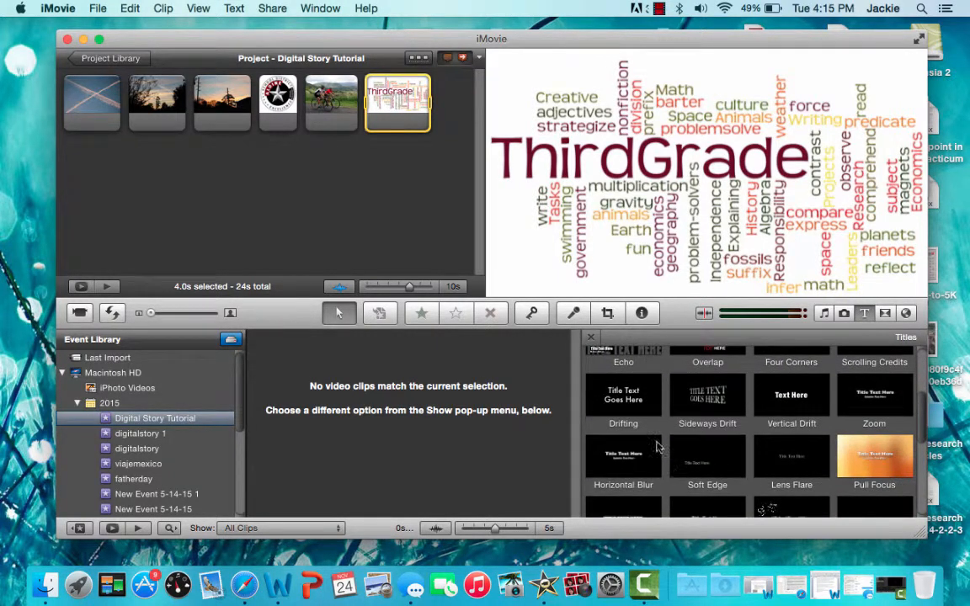
{"action": "mouse_move", "coordinate": [625, 405]}
{"action": "left_mouse_down"}
{"action": "mouse_move", "coordinate": [560, 360]}
{"action": "mouse_move", "coordinate": [486, 353]}
{"action": "mouse_move", "coordinate": [363, 267]}
{"action": "mouse_move", "coordinate": [60, 126]}
{"action": "left_mouse_up"}
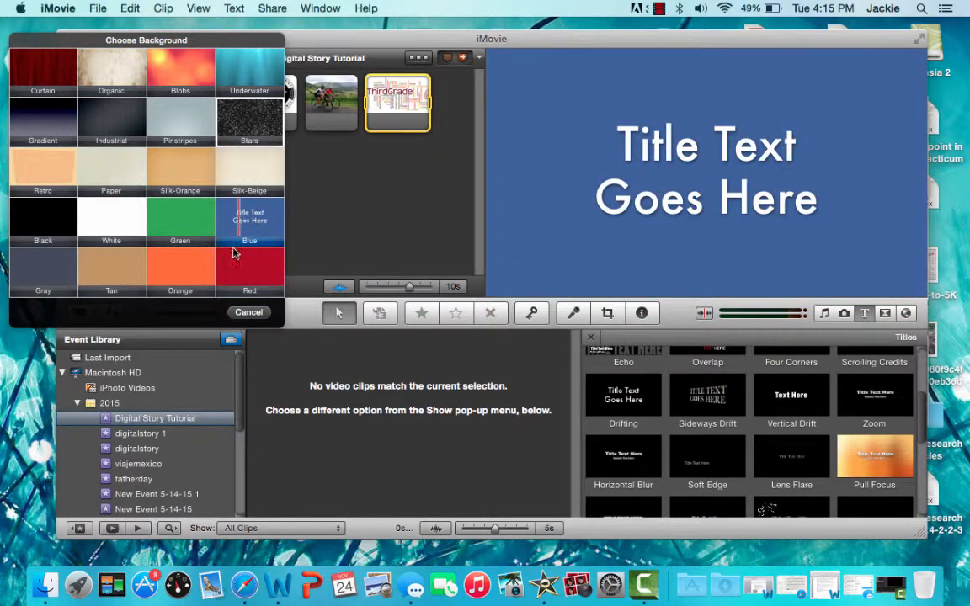
{"action": "left_click", "coordinate": [234, 268]}
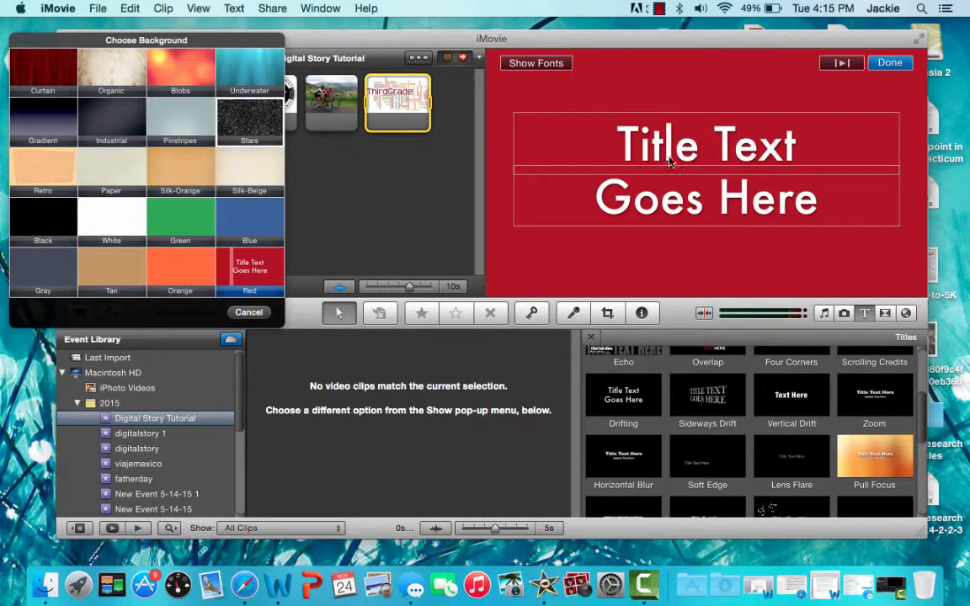
- Set the title text to "Digital Story" on the first line and "Tutorial" on the second
{"action": "left_click", "coordinate": [631, 143]}
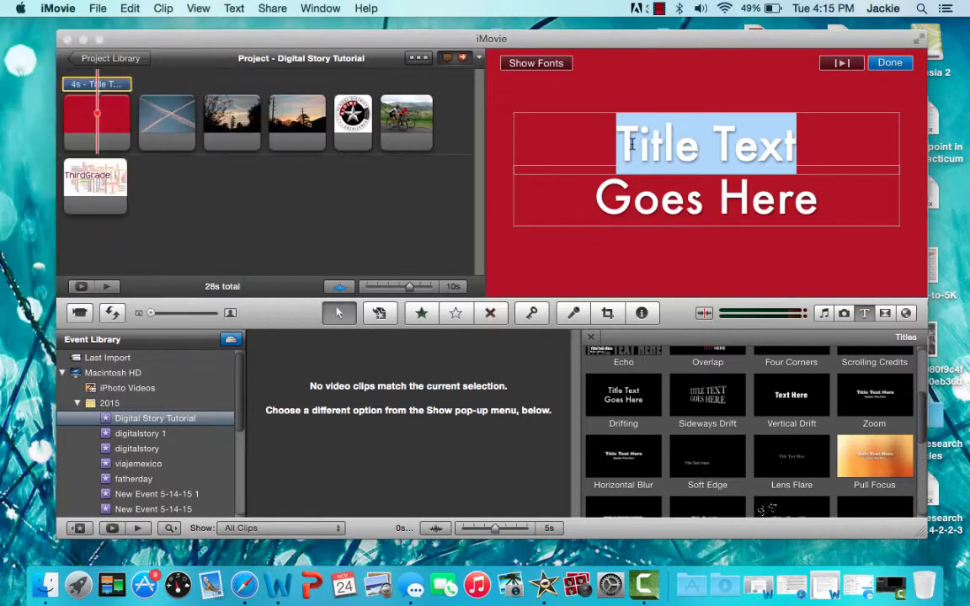
{"action": "type", "text": "Di"}
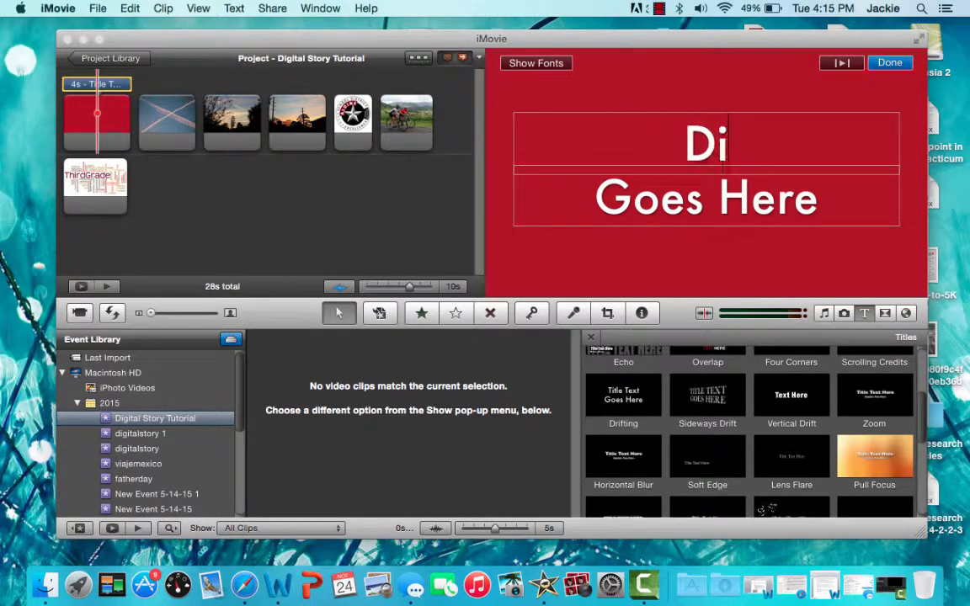
{"action": "type", "text": "gital Story"}
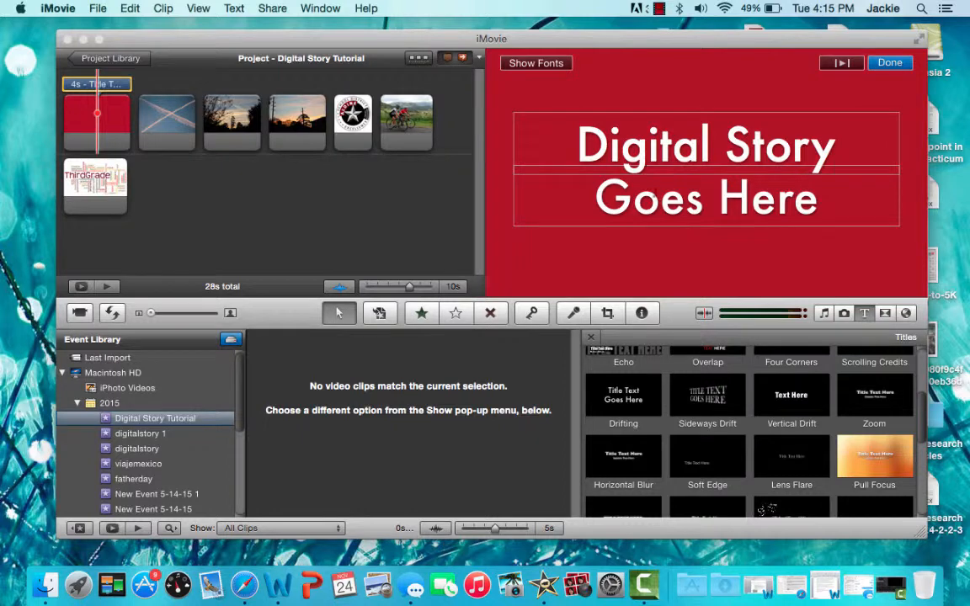
{"action": "key", "text": "Tab"}
{"action": "type", "text": "T"}
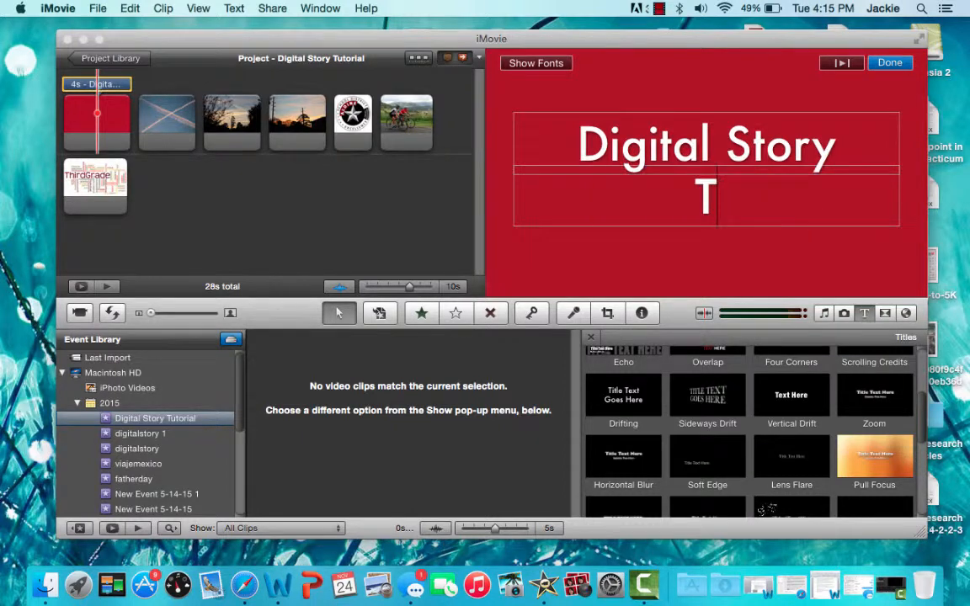
{"action": "type", "text": "utorial"}
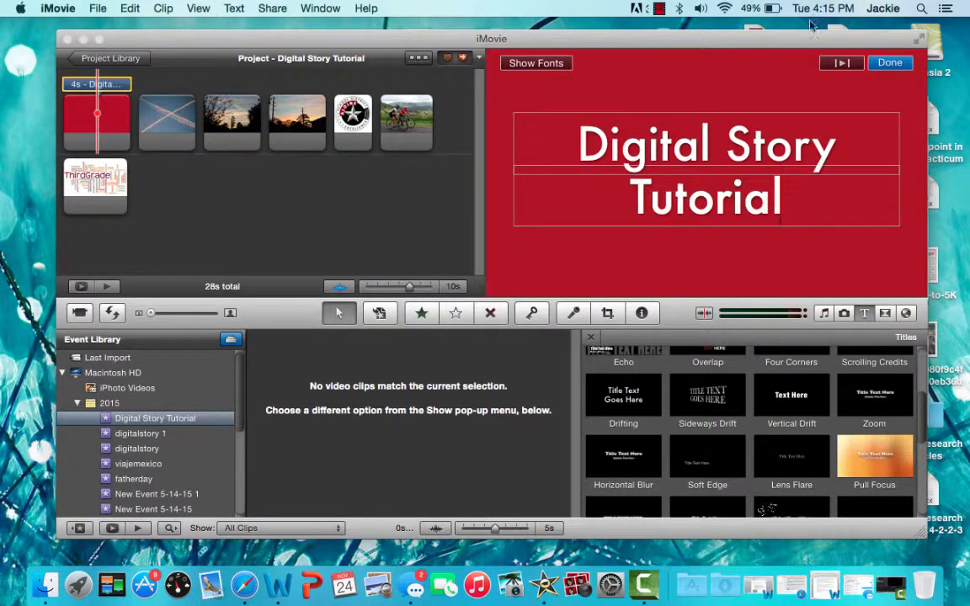
{"action": "left_click", "coordinate": [891, 63]}
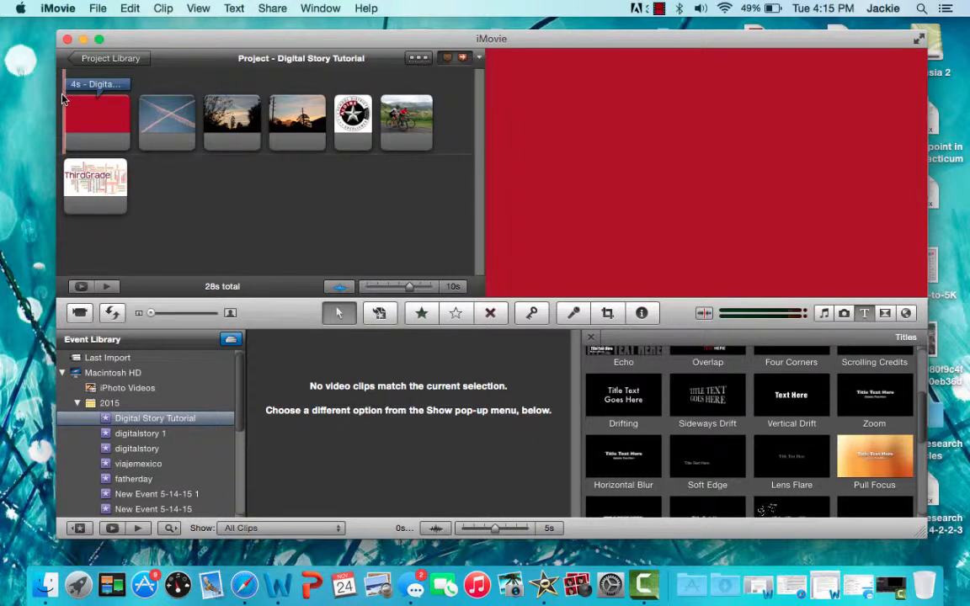
- Add a Cross Blur transition between the title and the contrails photo
{"action": "key", "text": "space"}
{"action": "left_click", "coordinate": [884, 314]}
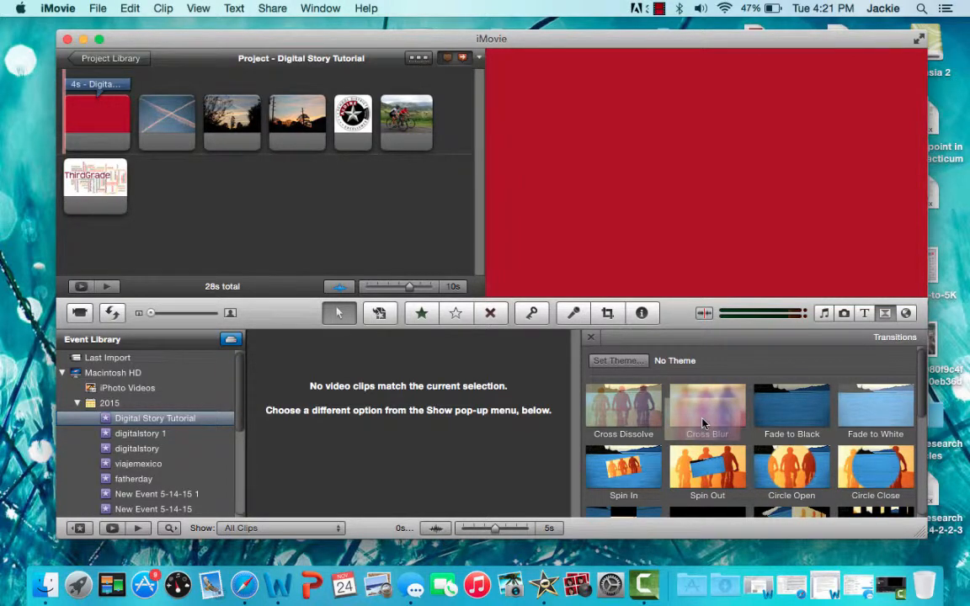
{"action": "left_click_drag", "start_coordinate": [704, 423], "coordinate": [118, 129]}
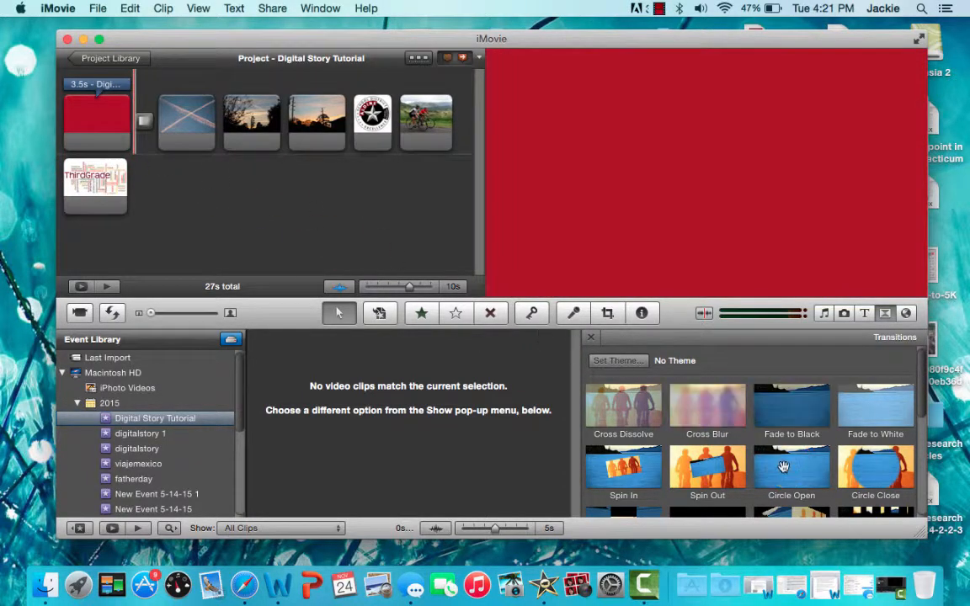
- Add a Circle Open transition between the two sunset photos and a Cube transition before the star logo
{"action": "left_click_drag", "start_coordinate": [682, 407], "coordinate": [289, 143]}
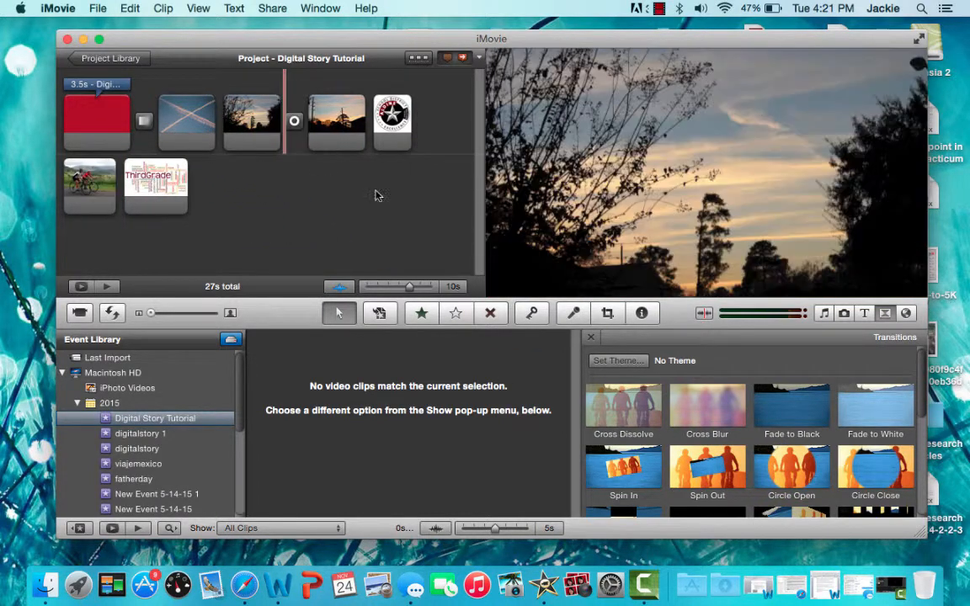
{"action": "scroll", "coordinate": [892, 497], "scroll_direction": "down", "scroll_amount": 3}
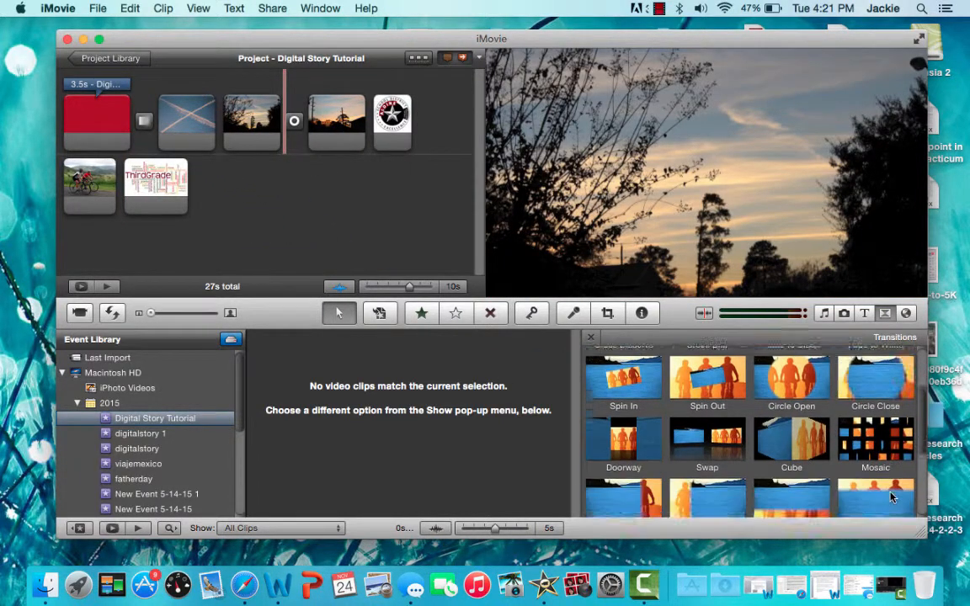
{"action": "left_click_drag", "start_coordinate": [779, 433], "coordinate": [361, 148]}
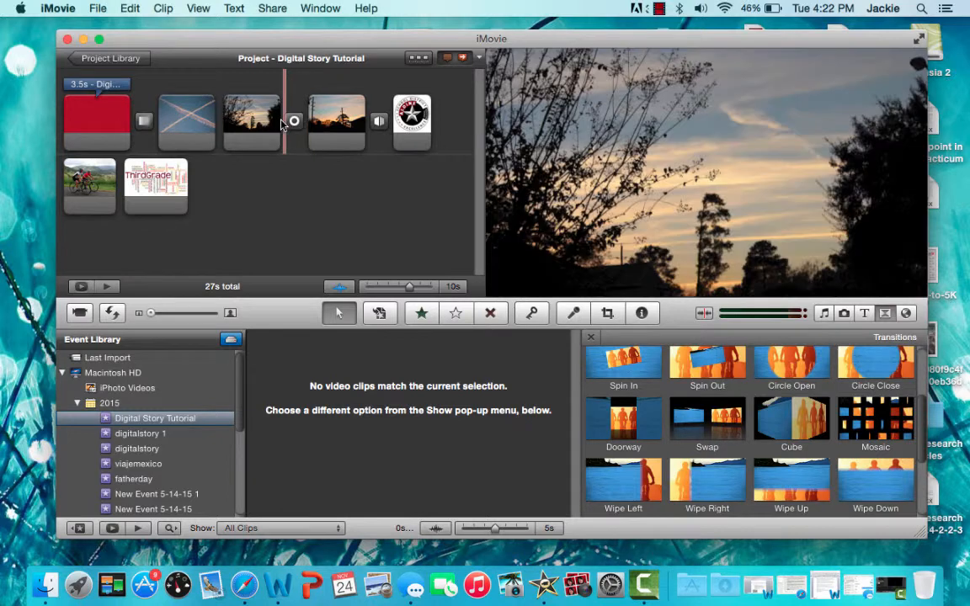
- Set the Circle Open transition's duration to 0.8 s, applying it to all transitions
{"action": "key", "text": "space"}
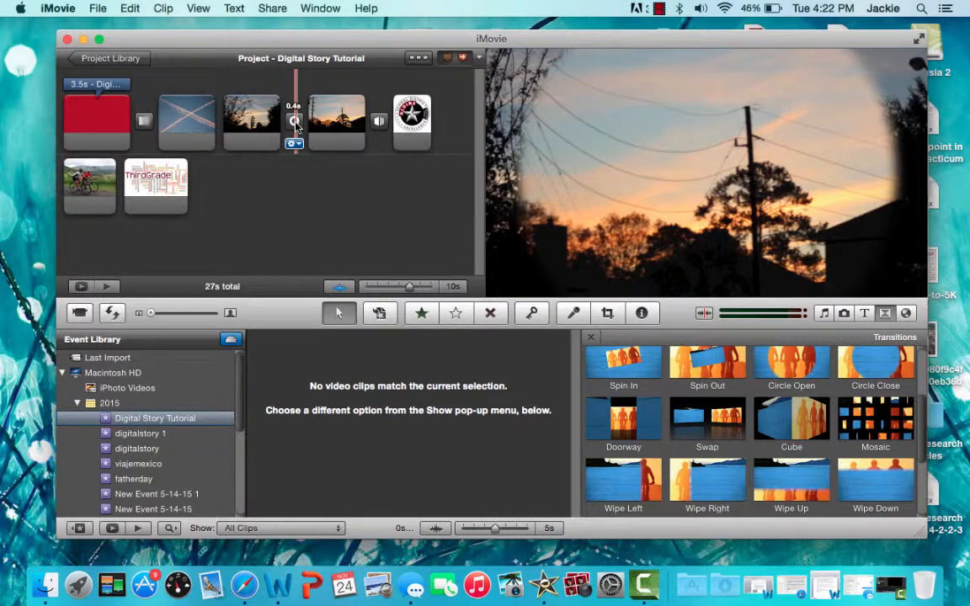
{"action": "double_click", "coordinate": [295, 122]}
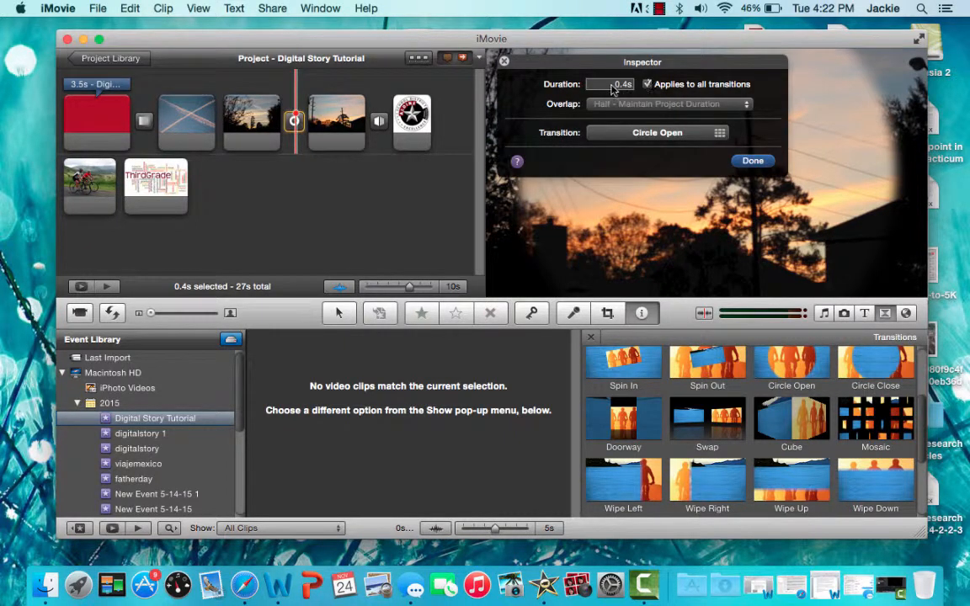
{"action": "double_click", "coordinate": [617, 84]}
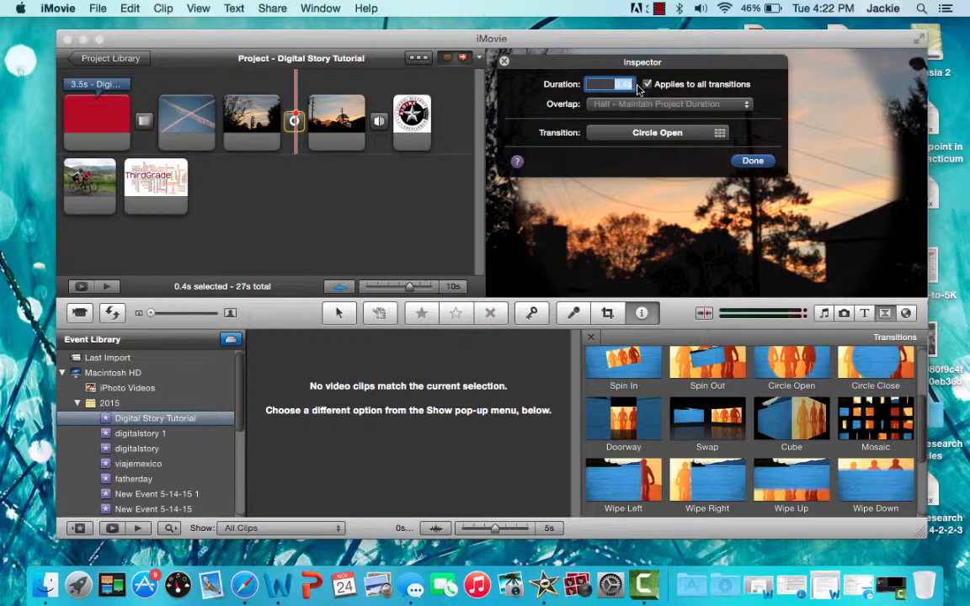
{"action": "key", "text": "BackSpace"}
{"action": "left_click", "coordinate": [755, 162]}
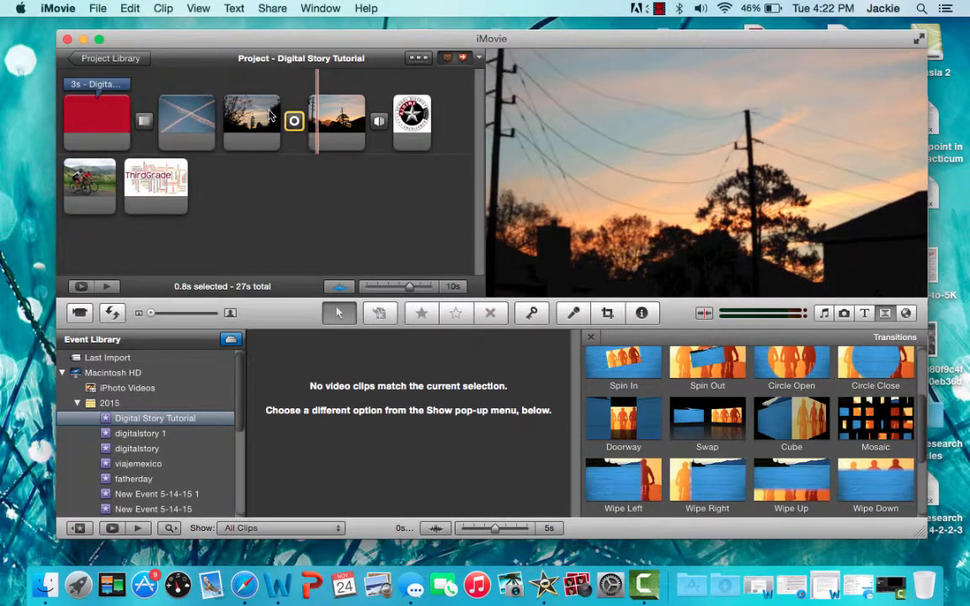
- Set the tree-silhouette photo's duration to 7 s, applying it to all stills
{"action": "double_click", "coordinate": [257, 118]}
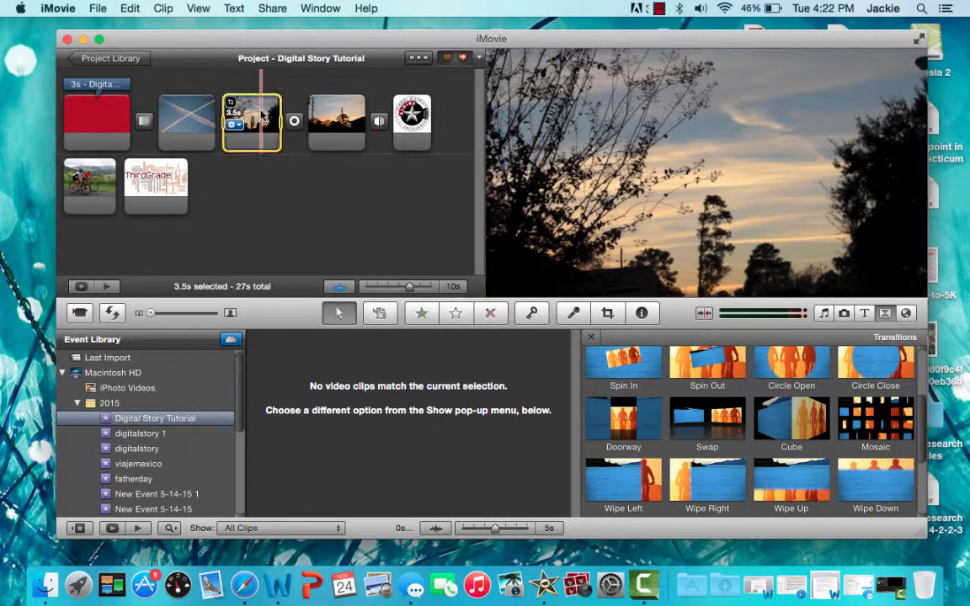
{"action": "double_click", "coordinate": [611, 111]}
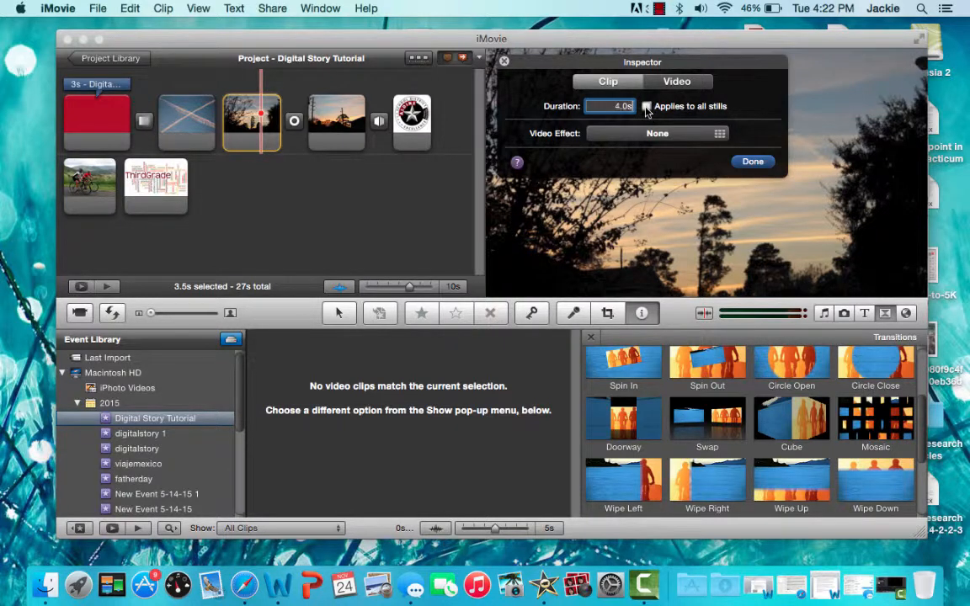
{"action": "left_click", "coordinate": [646, 108]}
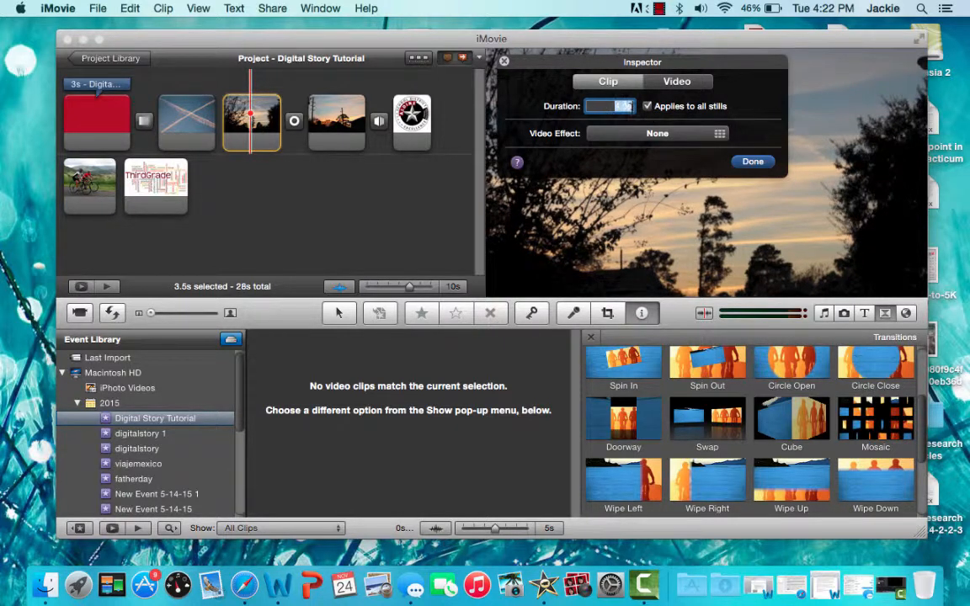
{"action": "left_click", "coordinate": [751, 163]}
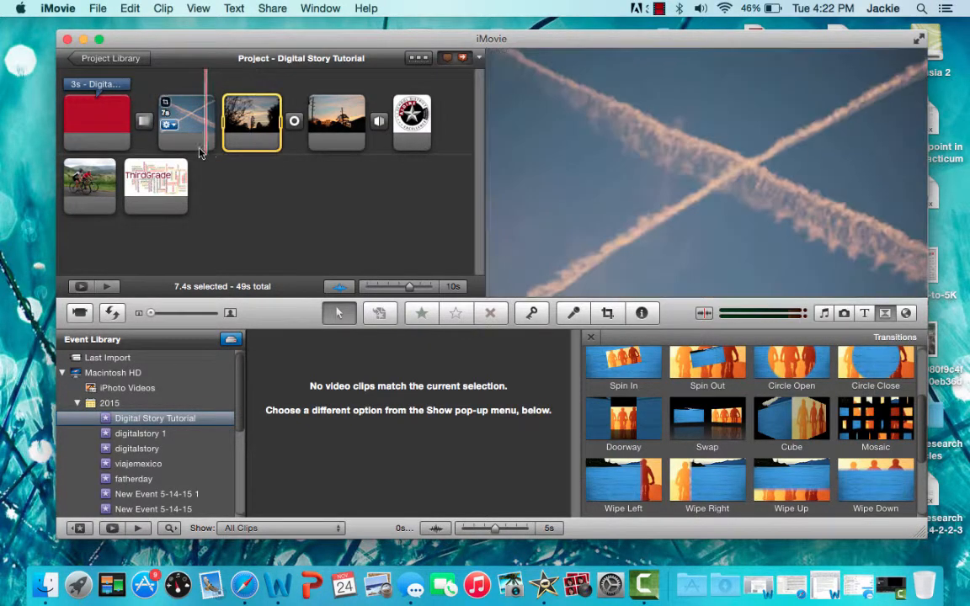
- Set the tree-silhouette photo's duration to 4 s, applying it to all stills
{"action": "key", "text": "space"}
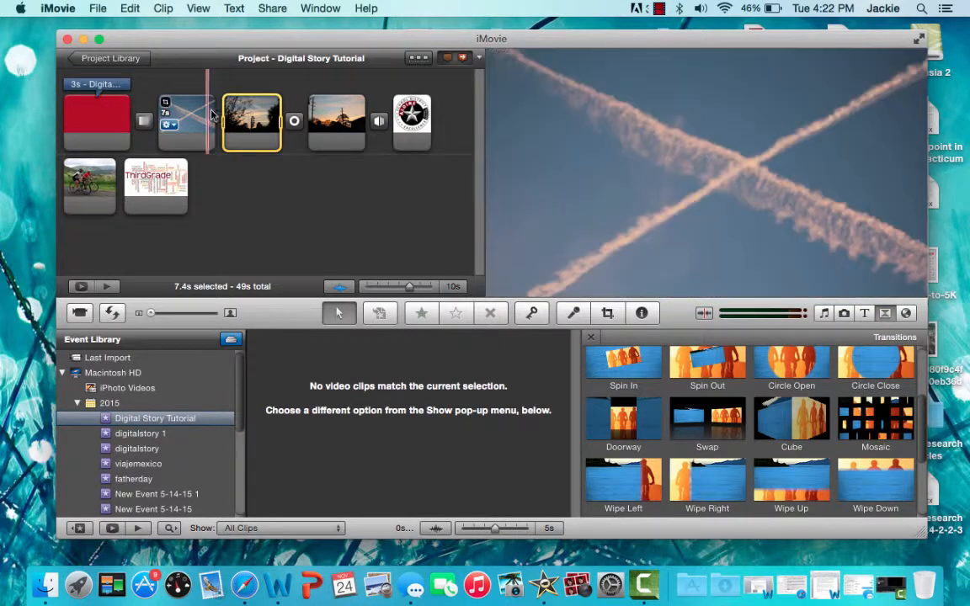
{"action": "double_click", "coordinate": [242, 110]}
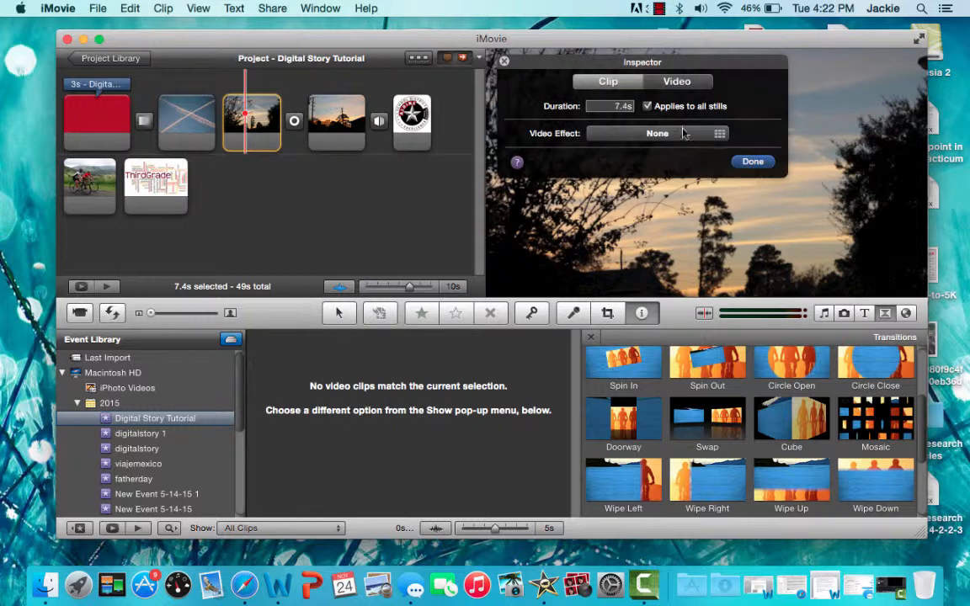
{"action": "left_click", "coordinate": [614, 117]}
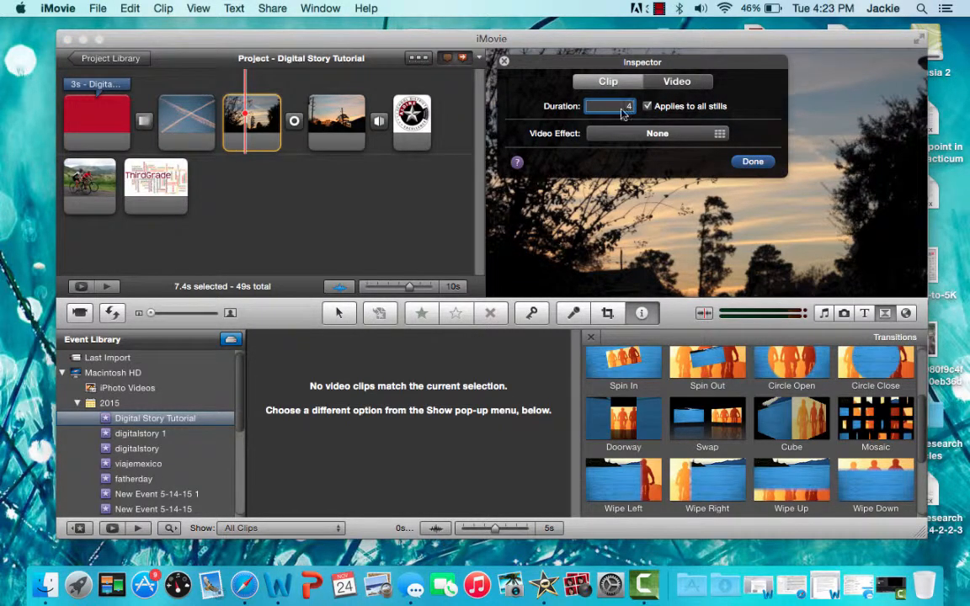
{"action": "left_click", "coordinate": [751, 161]}
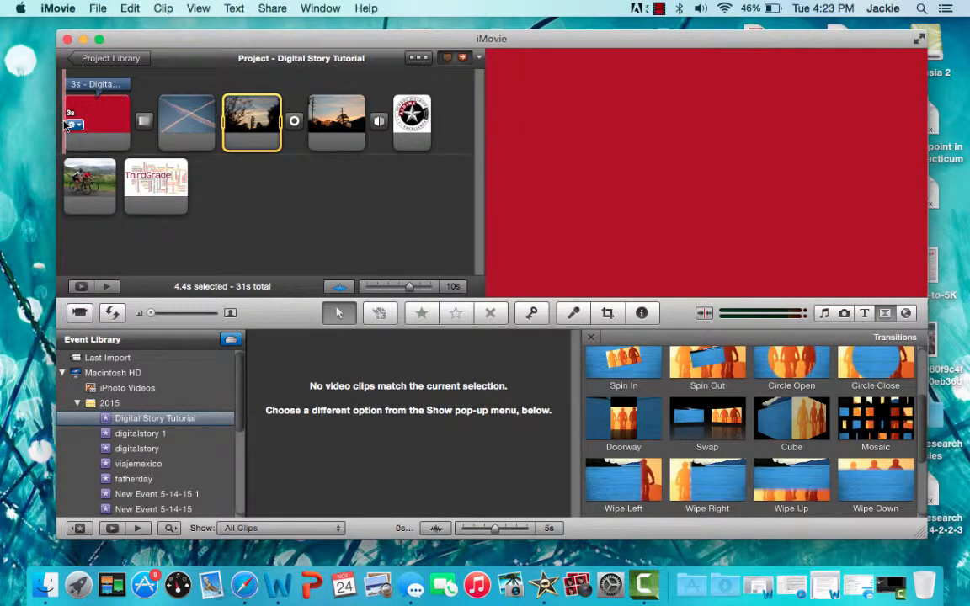
- Search the music library for yiruma
{"action": "key", "text": "space"}
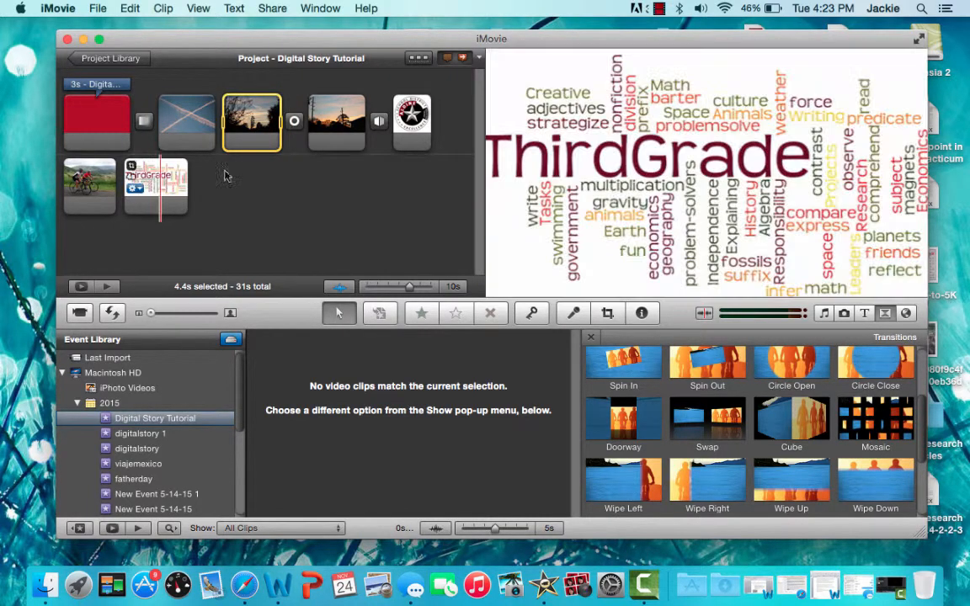
{"action": "left_click", "coordinate": [824, 314]}
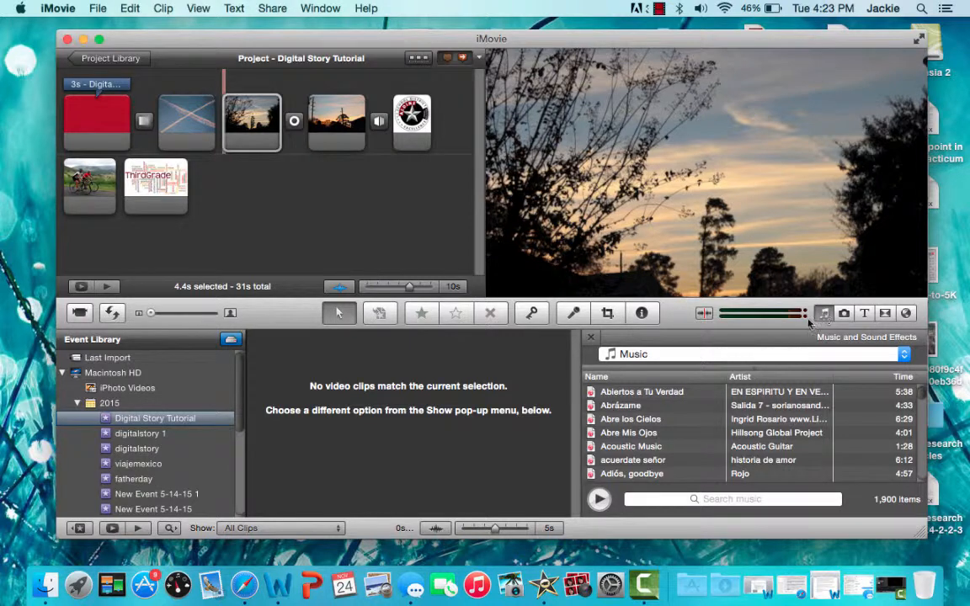
{"action": "left_click", "coordinate": [697, 355]}
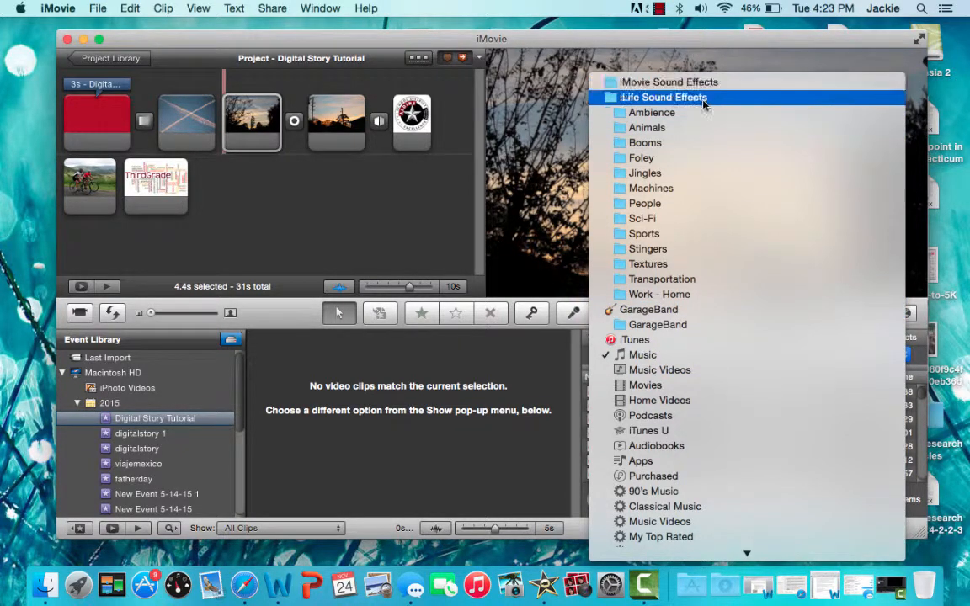
{"action": "left_click", "coordinate": [670, 355]}
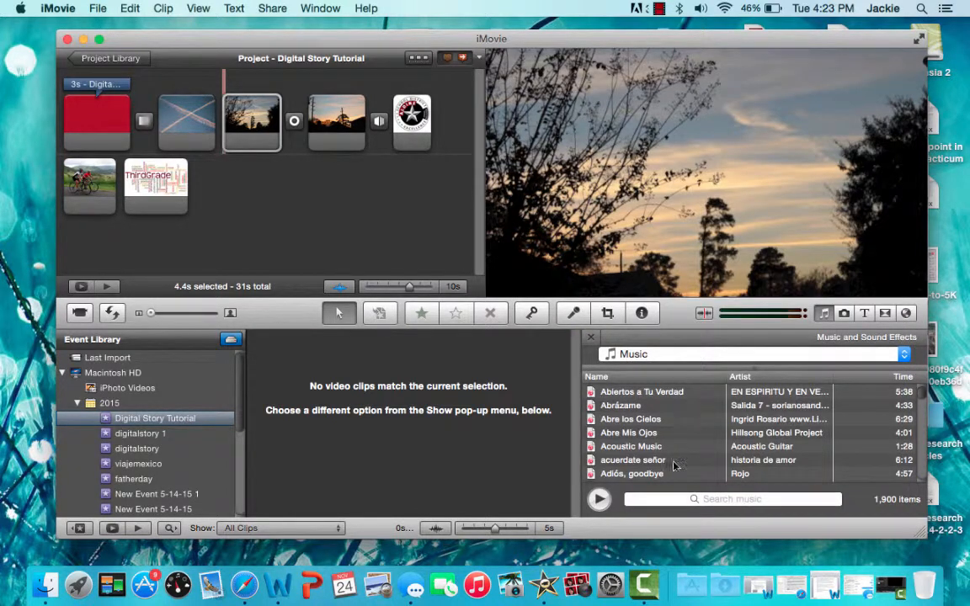
{"action": "left_click", "coordinate": [671, 500]}
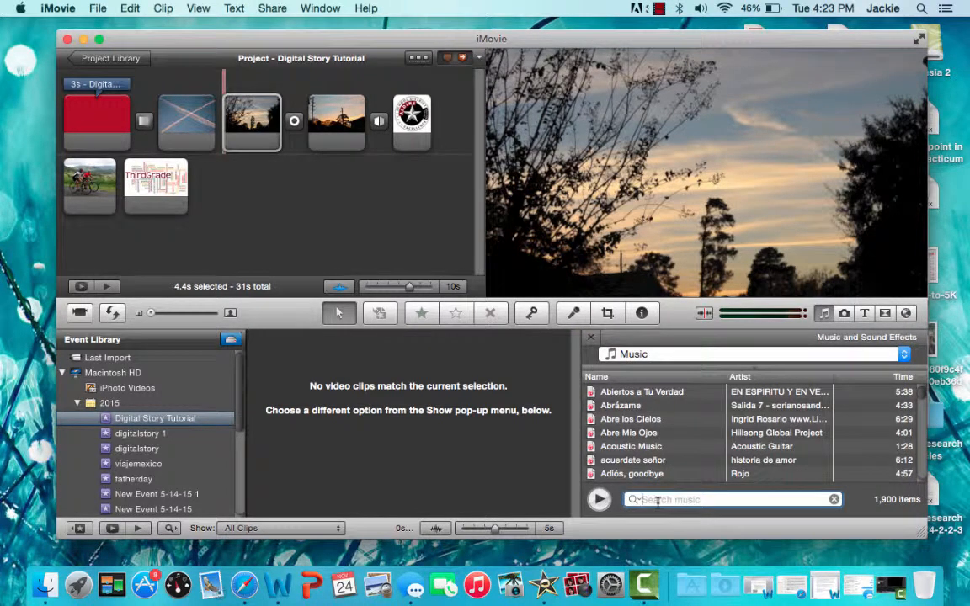
{"action": "type", "text": "yiruma"}
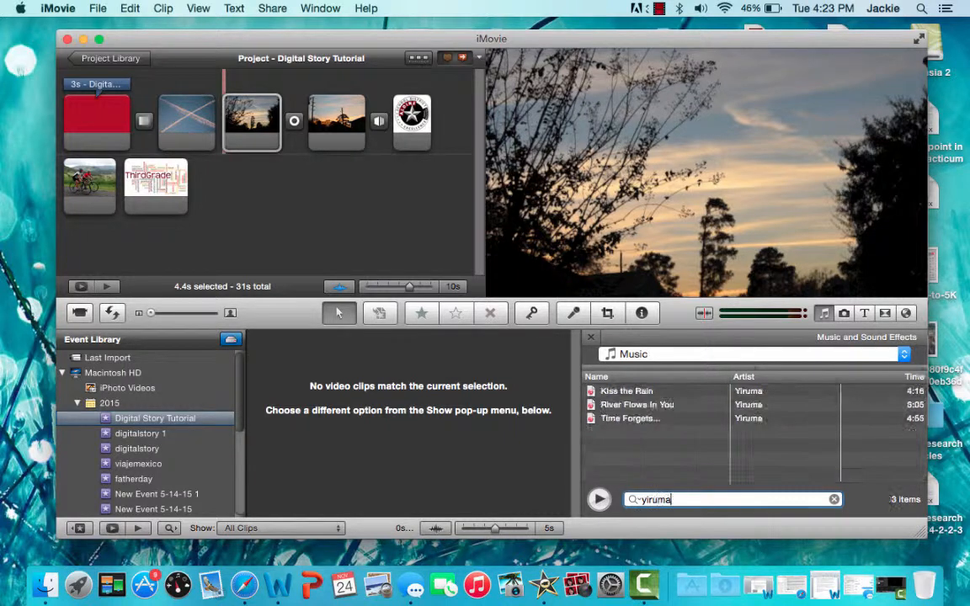
- Add River Flows In You as background music at the project start and delete the duplicate music track
{"action": "left_click", "coordinate": [643, 409]}
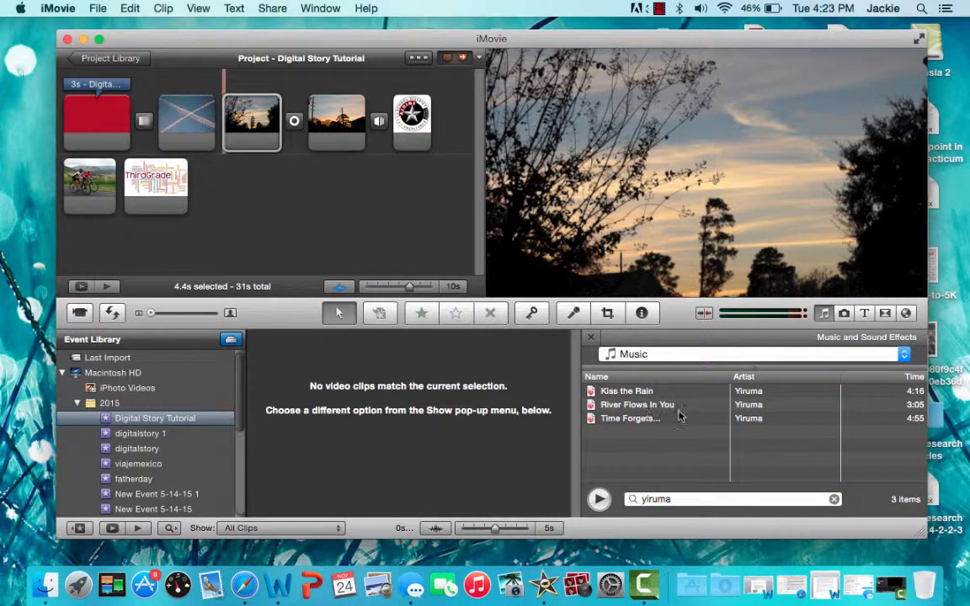
{"action": "left_click_drag", "start_coordinate": [684, 411], "coordinate": [80, 133]}
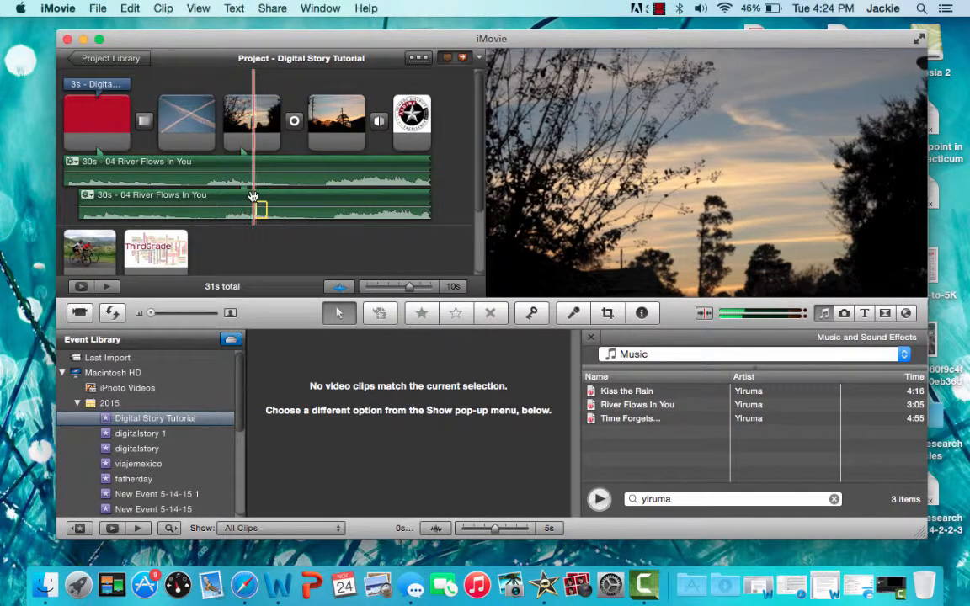
{"action": "left_click", "coordinate": [255, 202]}
{"action": "key", "text": "super+c"}
{"action": "key", "text": "Delete"}
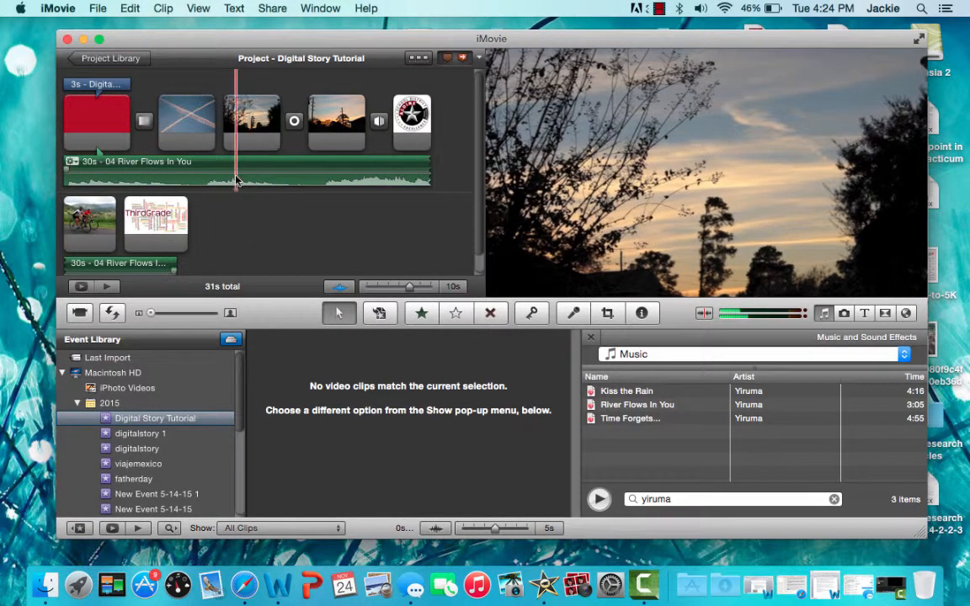
- Extend the background music to the end of the ThirdGrade word cloud
{"action": "scroll", "coordinate": [236, 184], "scroll_direction": "down", "scroll_amount": 1}
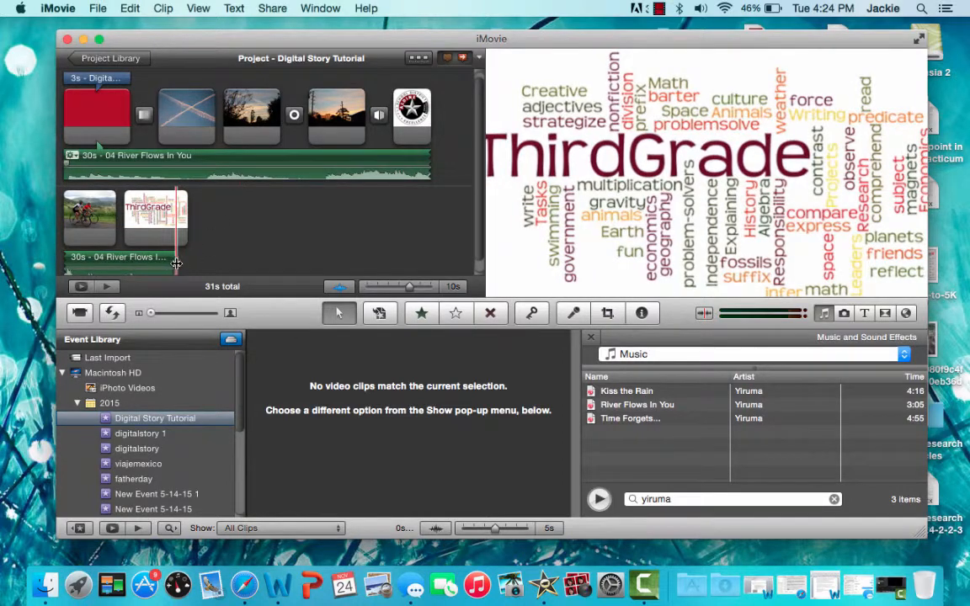
{"action": "left_click_drag", "start_coordinate": [175, 263], "coordinate": [193, 263]}
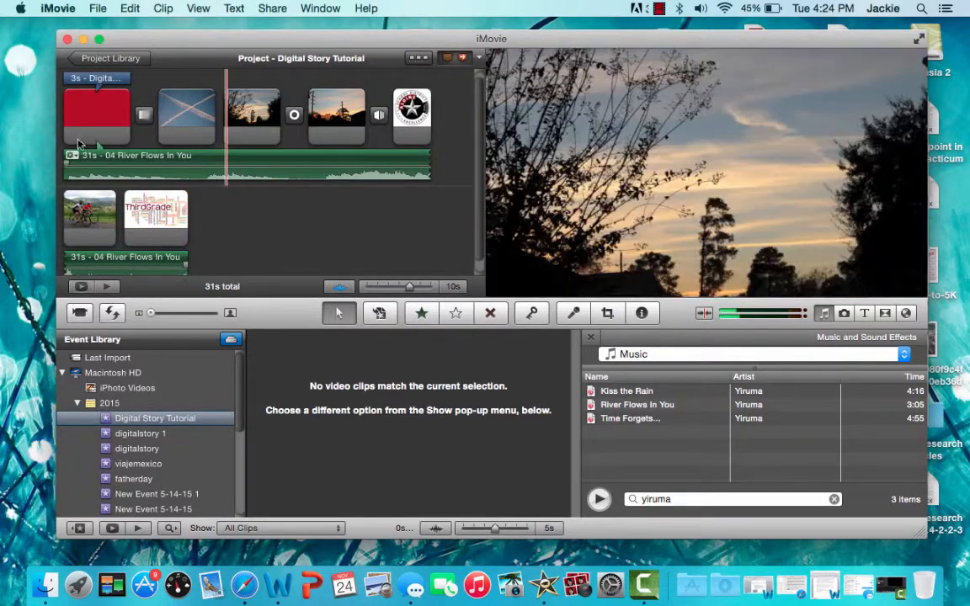
- Lower the background music's volume to about 51%
{"action": "double_click", "coordinate": [310, 160]}
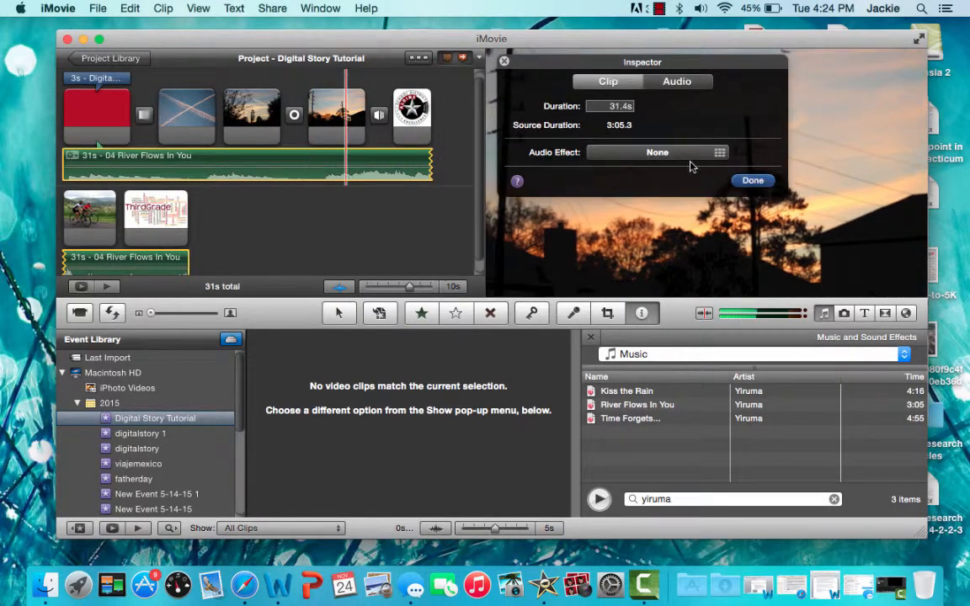
{"action": "left_click", "coordinate": [678, 82]}
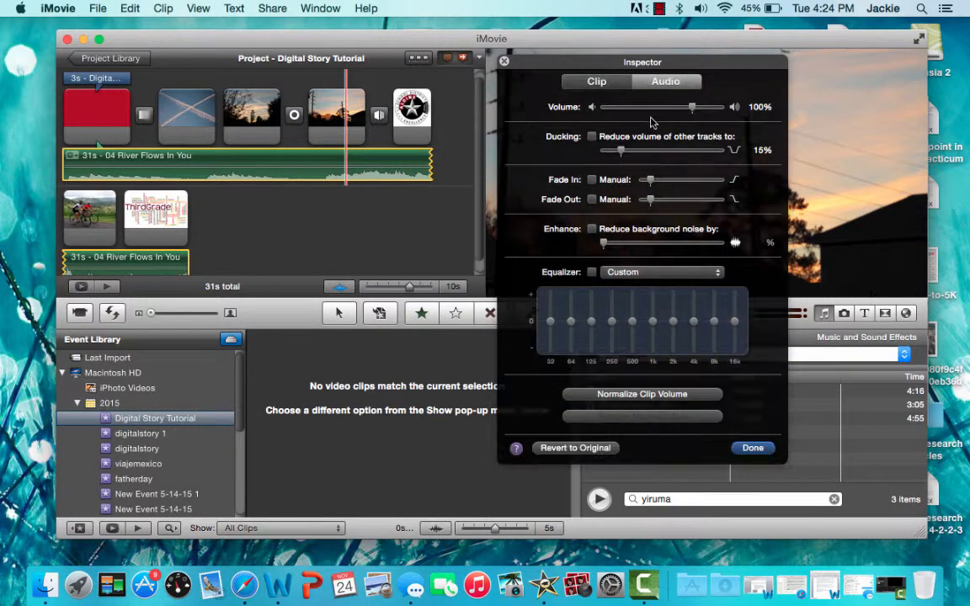
{"action": "left_click_drag", "start_coordinate": [692, 107], "coordinate": [654, 123]}
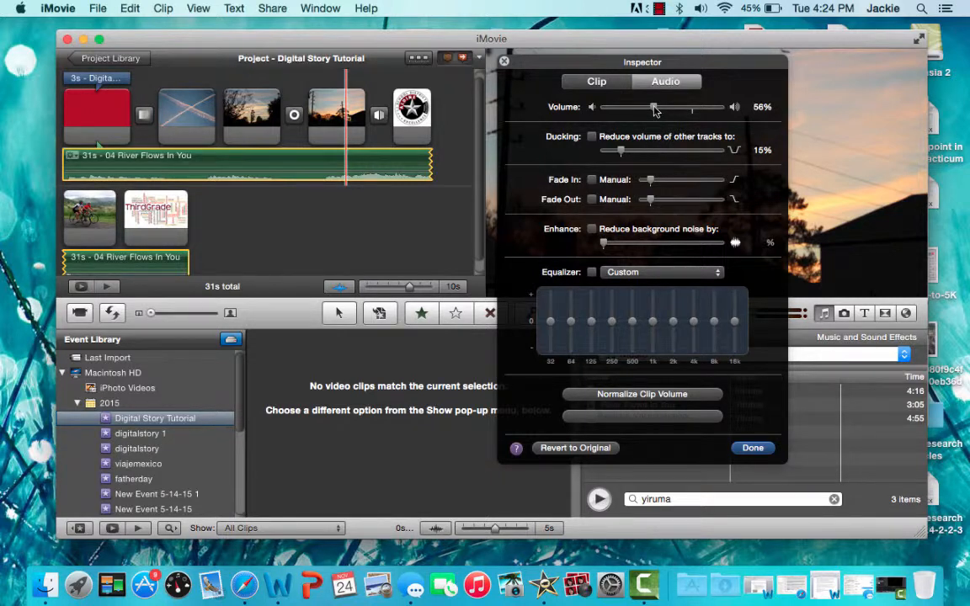
{"action": "left_click_drag", "start_coordinate": [656, 112], "coordinate": [651, 112]}
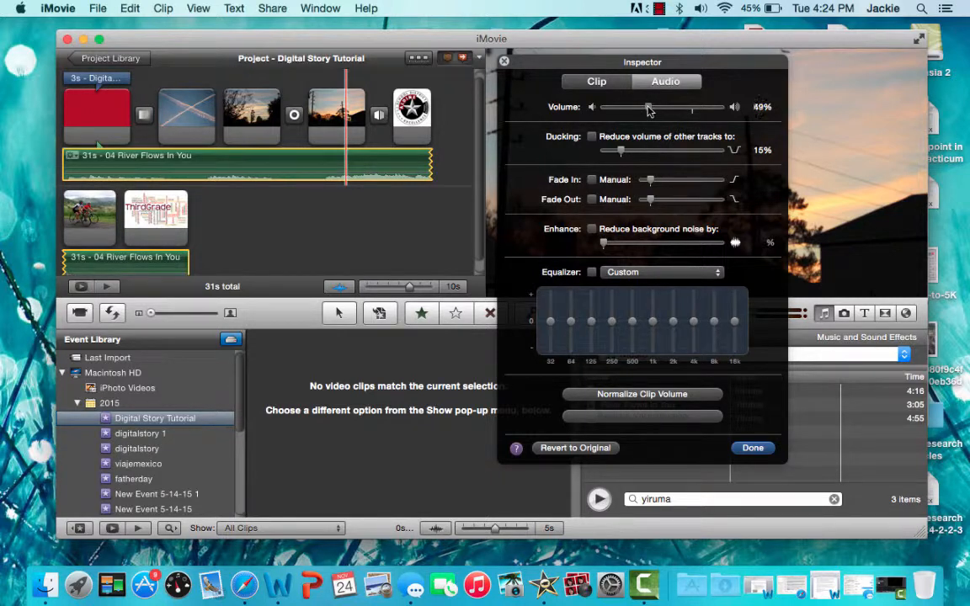
{"action": "left_click_drag", "start_coordinate": [649, 110], "coordinate": [649, 110]}
{"action": "left_click", "coordinate": [751, 448]}
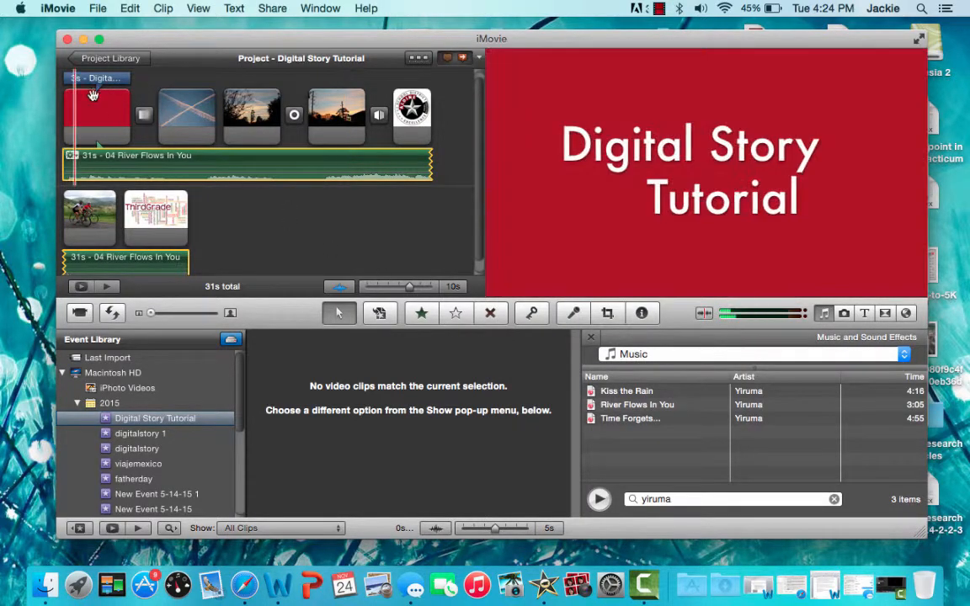
- Play the project from the beginning to preview the title slide and music
{"action": "scroll", "coordinate": [68, 126], "scroll_direction": "up", "scroll_amount": 1}
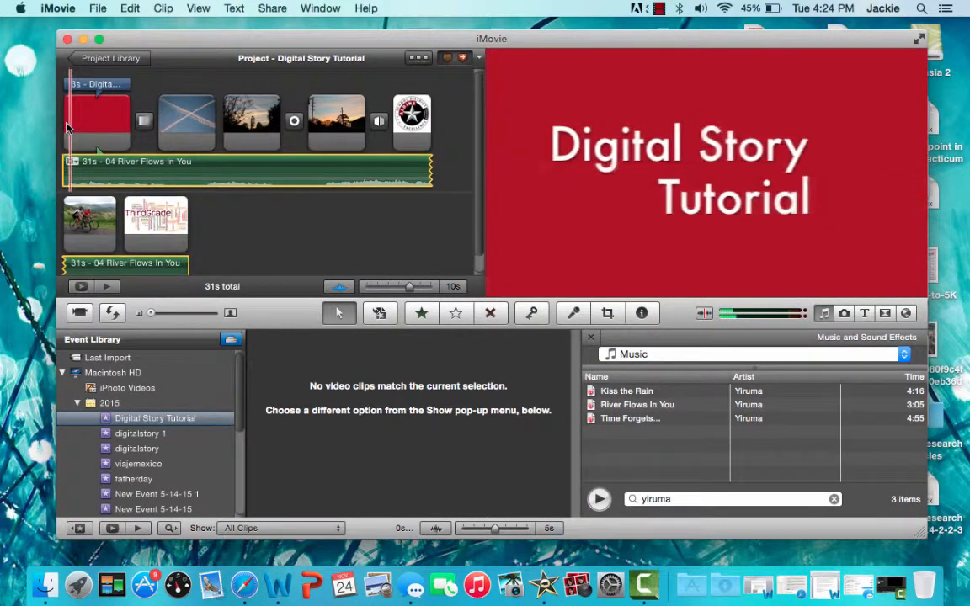
{"action": "key", "text": "space"}
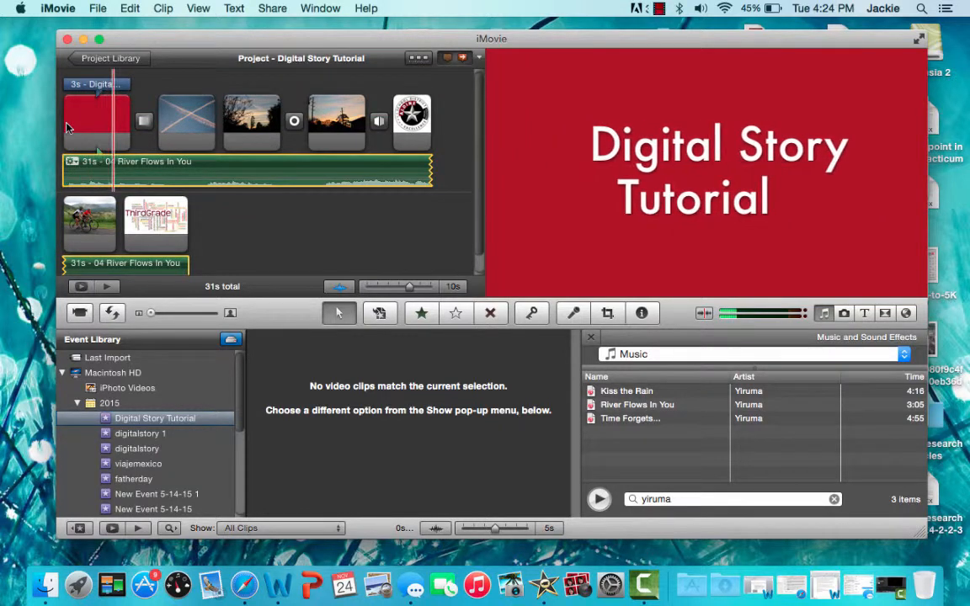
{"action": "key", "text": "XF86AudioRaiseVolume"}
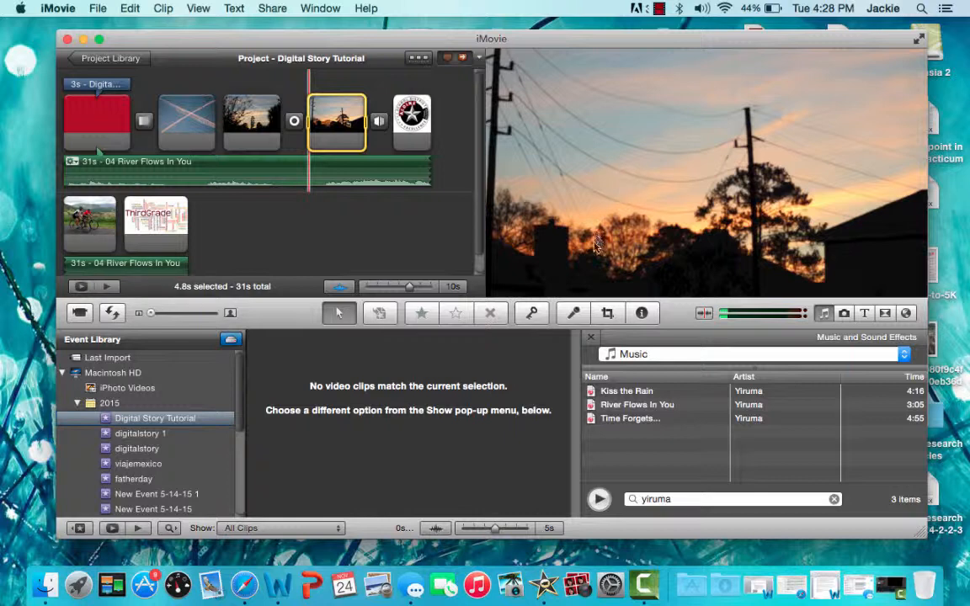
- Record a voiceover starting at the sunset photo with power lines, then close the Voiceover panel
{"action": "left_click", "coordinate": [574, 313]}
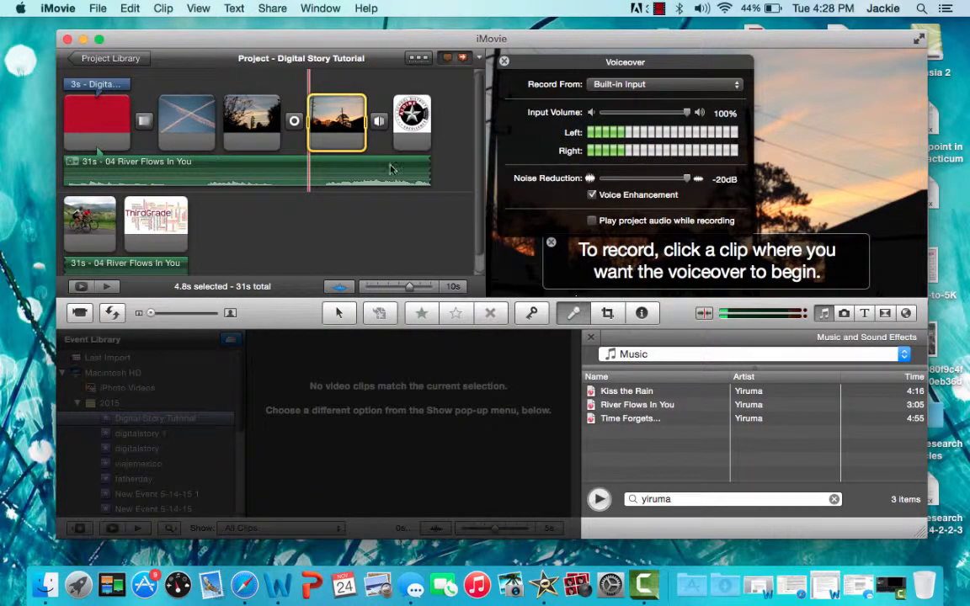
{"action": "left_click", "coordinate": [324, 116]}
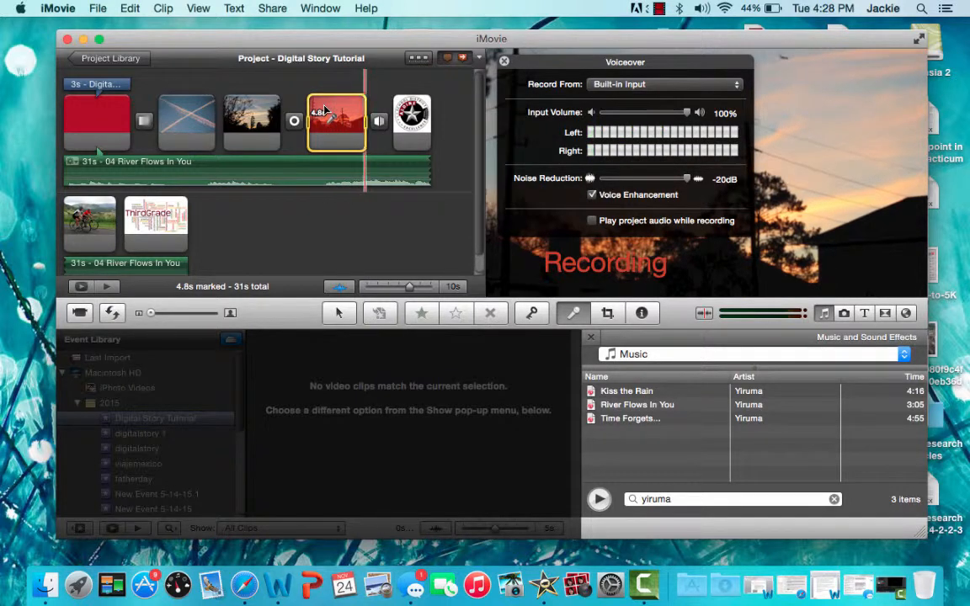
{"action": "left_click", "coordinate": [325, 110]}
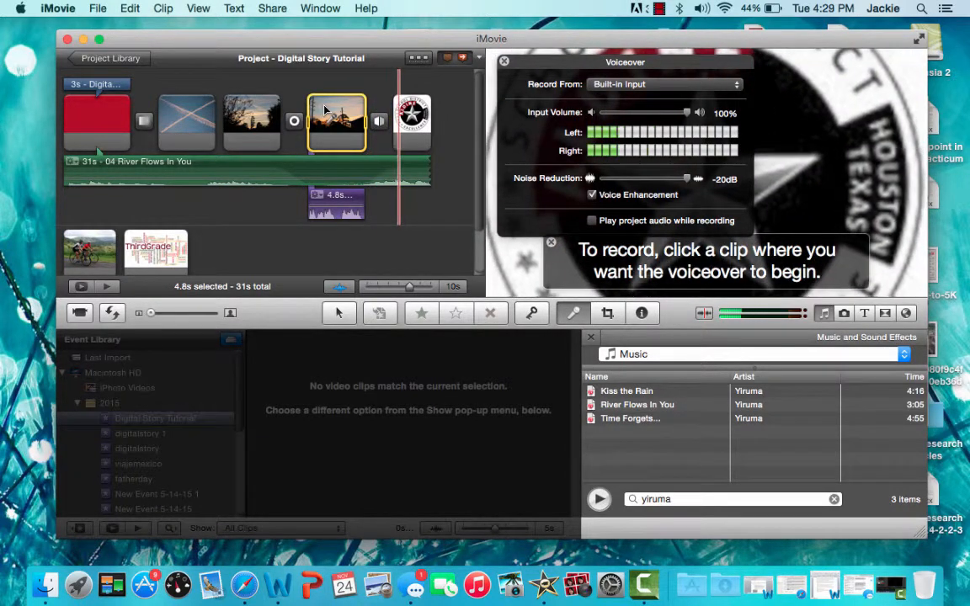
{"action": "left_click", "coordinate": [503, 61]}
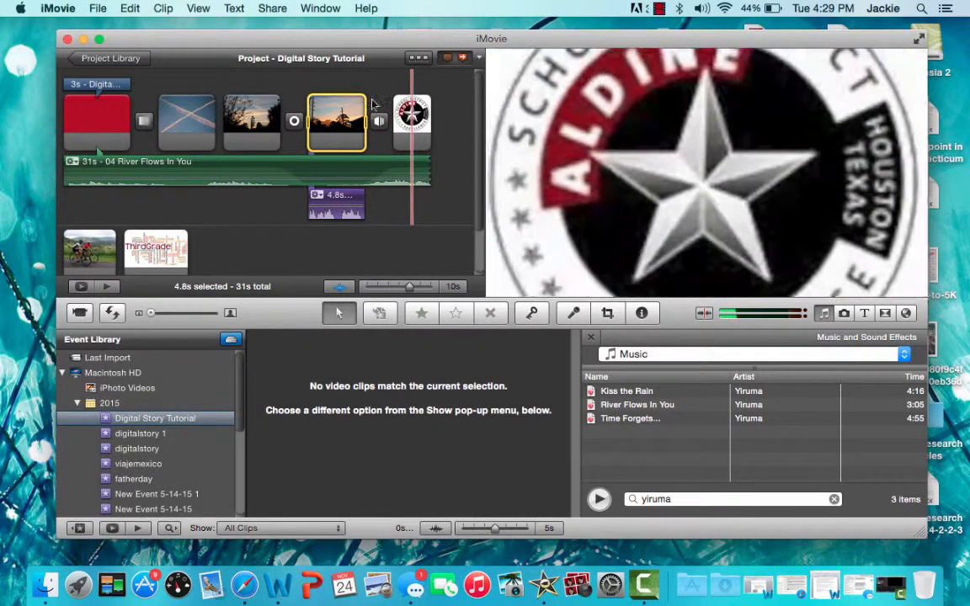
- Play back the project around the sunset photo to review the recorded voiceover
{"action": "key", "text": "space"}
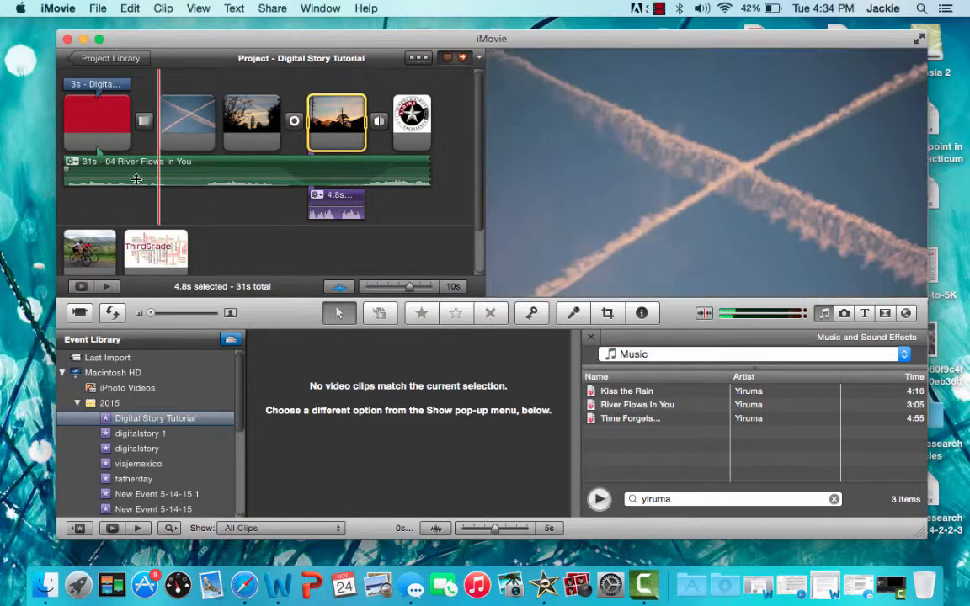
{"action": "key", "text": "space"}
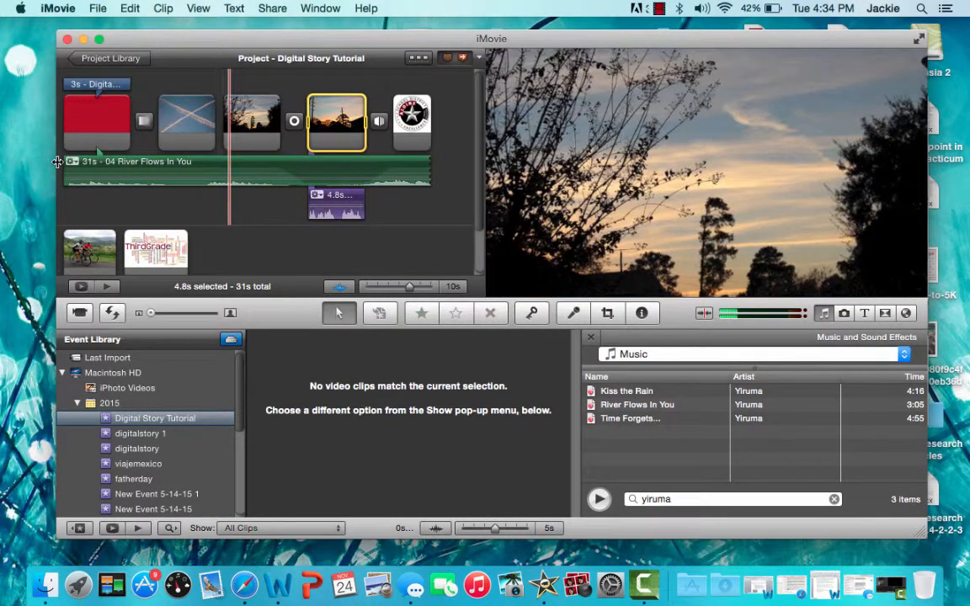
{"action": "key", "text": "space"}
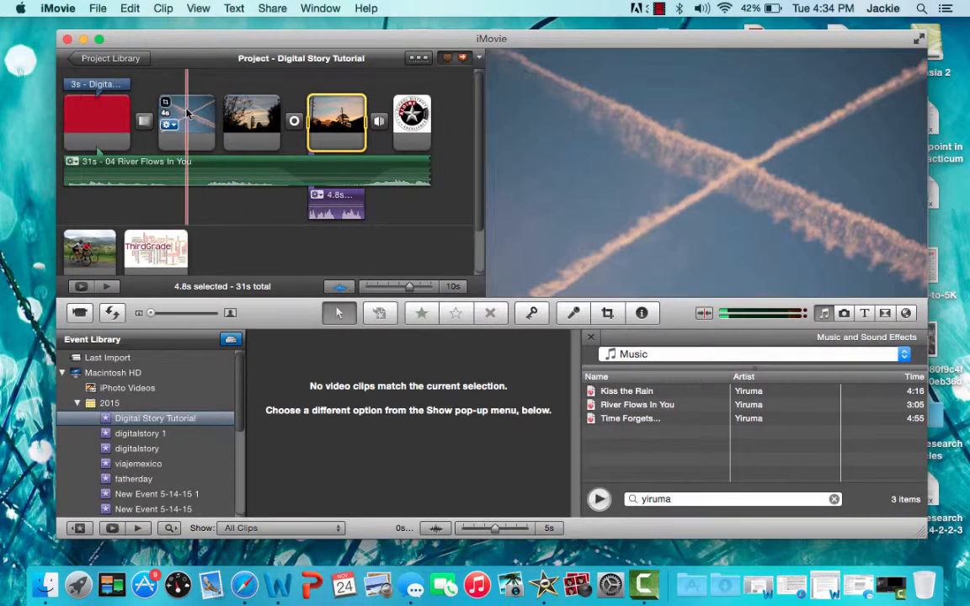
- Export the movie as Digital Story Tutorial to the Desktop at Medium size
{"action": "left_click", "coordinate": [272, 8]}
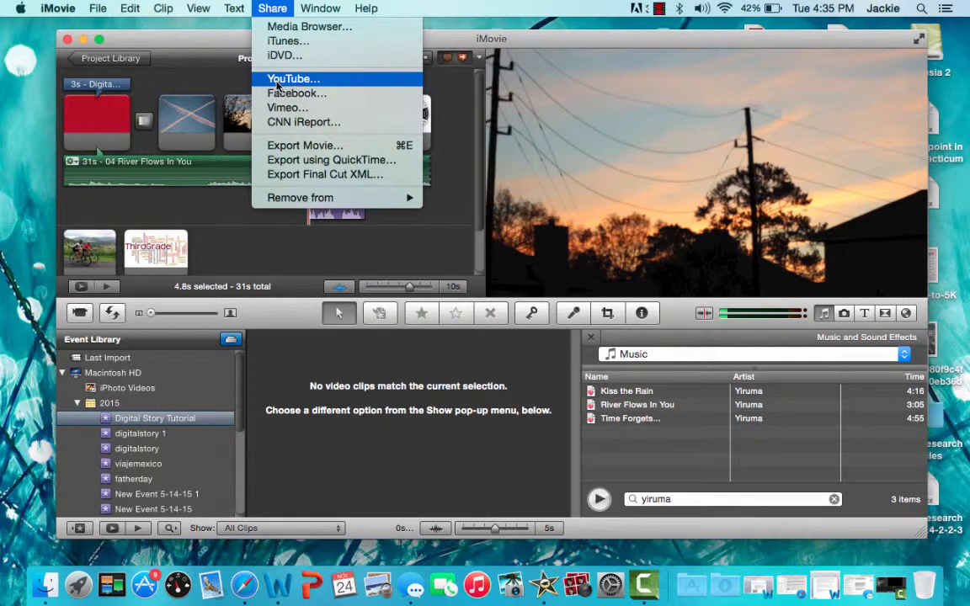
{"action": "left_click", "coordinate": [291, 148]}
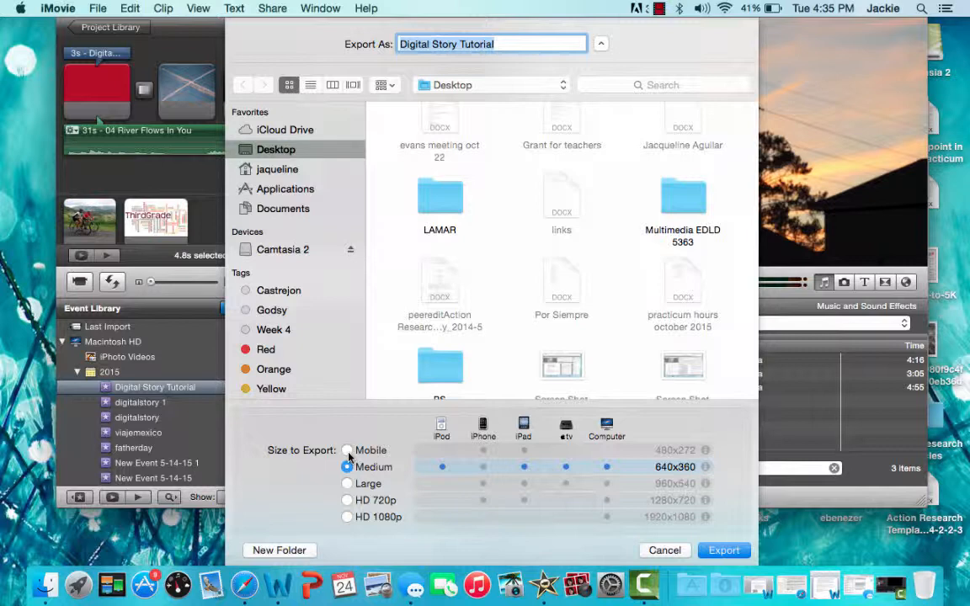
{"action": "left_click", "coordinate": [711, 549]}
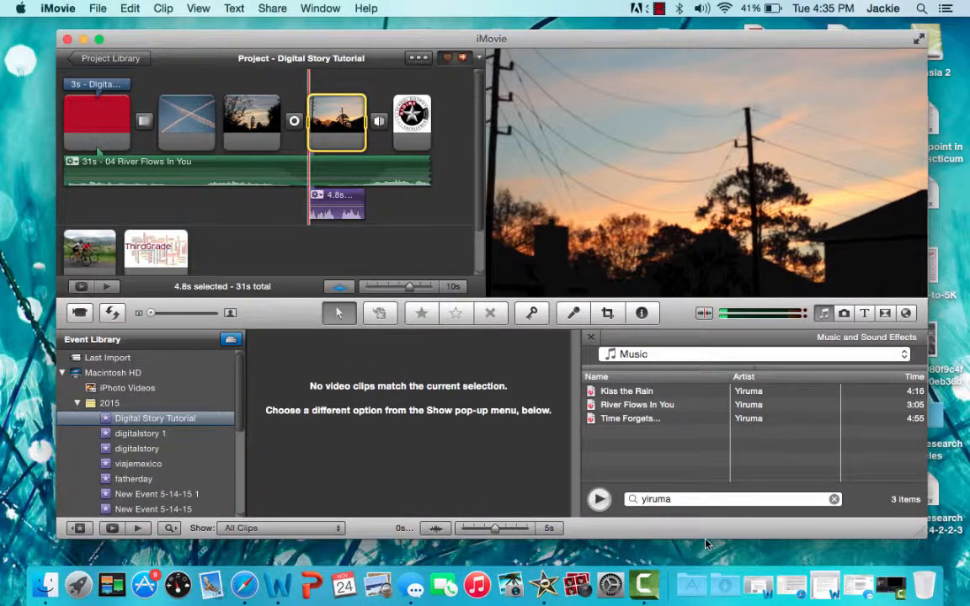